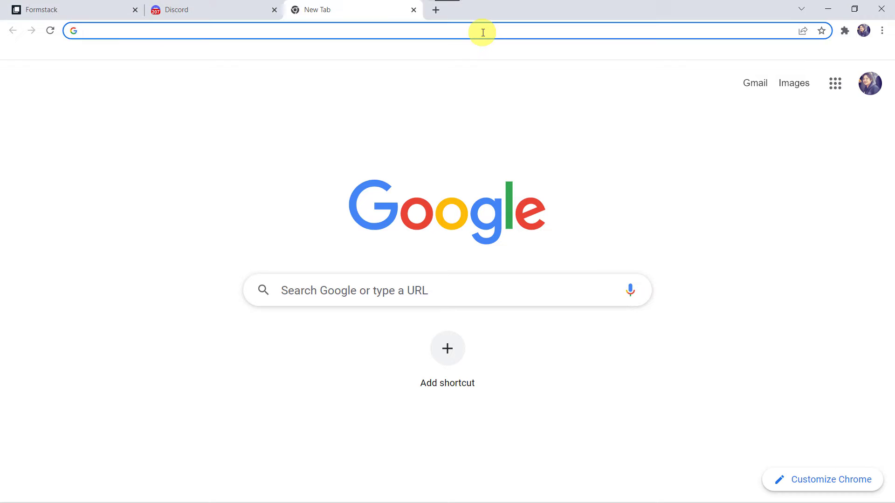
- Go to pabbly.com and open the Pabbly Connect product page from the Products menu
{"action": "type", "text": "pabbly.com"}
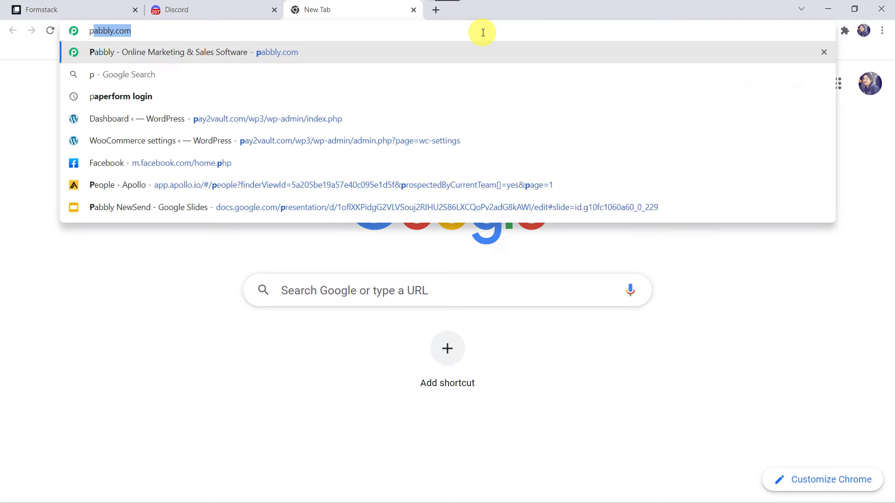
{"action": "key", "text": "Return"}
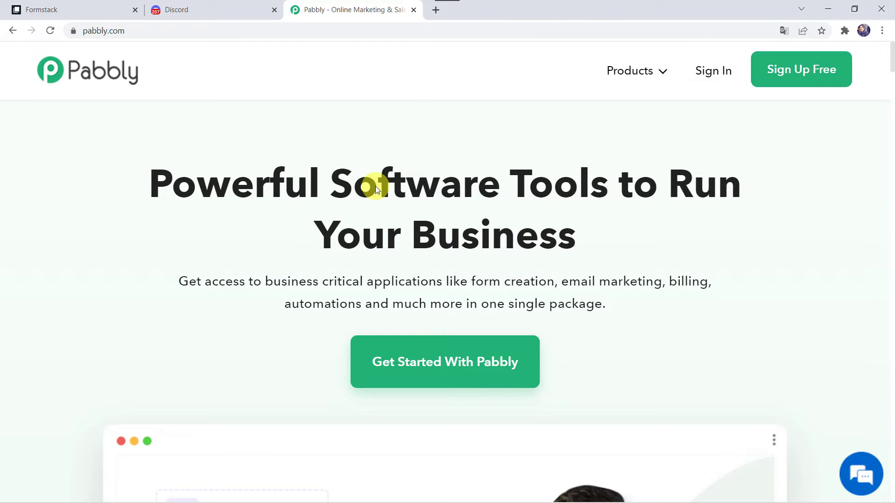
{"action": "left_click", "coordinate": [622, 83]}
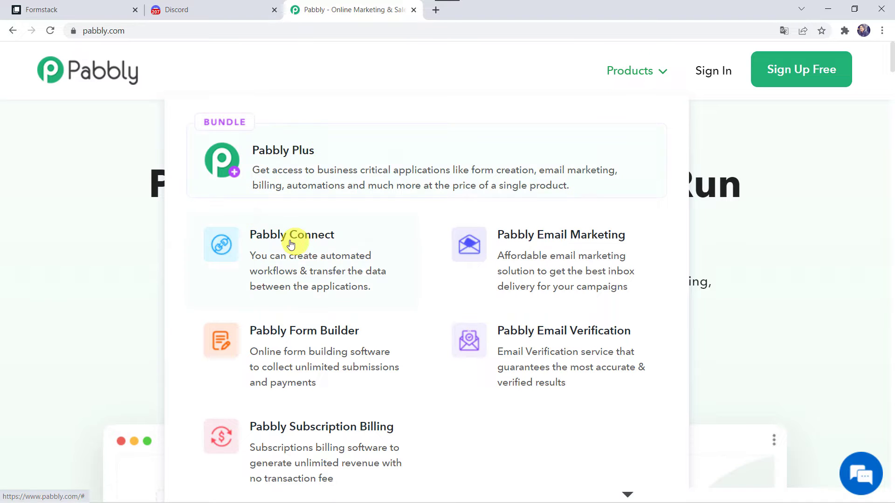
{"action": "left_click", "coordinate": [307, 246]}
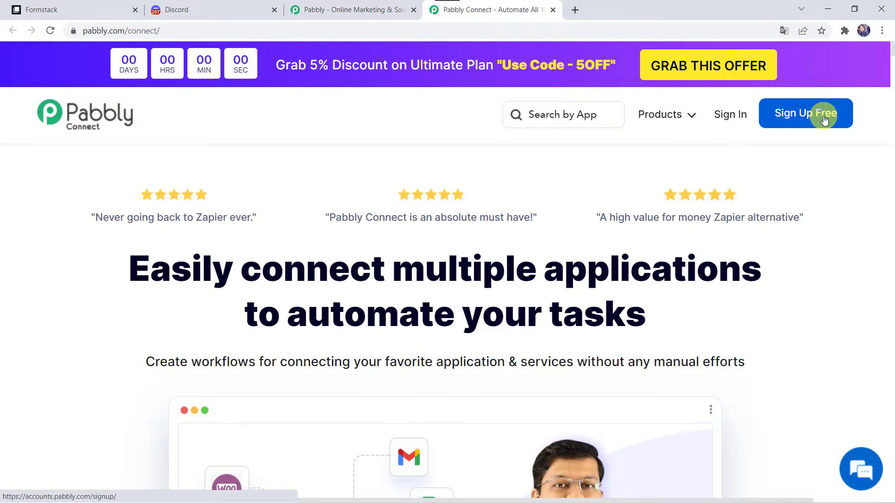
- Sign in and launch Pabbly Connect from All Apps to view the workflow dashboard
{"action": "left_click", "coordinate": [733, 118]}
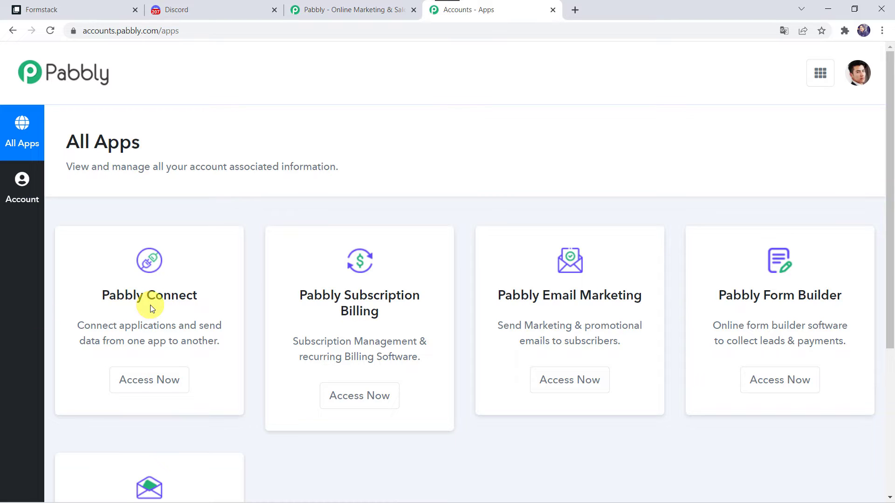
{"action": "left_click", "coordinate": [165, 383]}
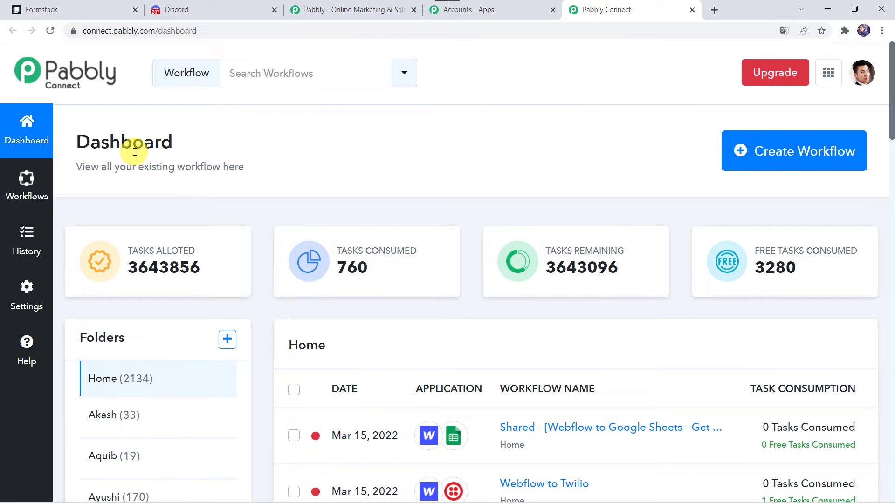
{"action": "scroll", "coordinate": [478, 419], "scroll_direction": "down", "scroll_amount": 6}
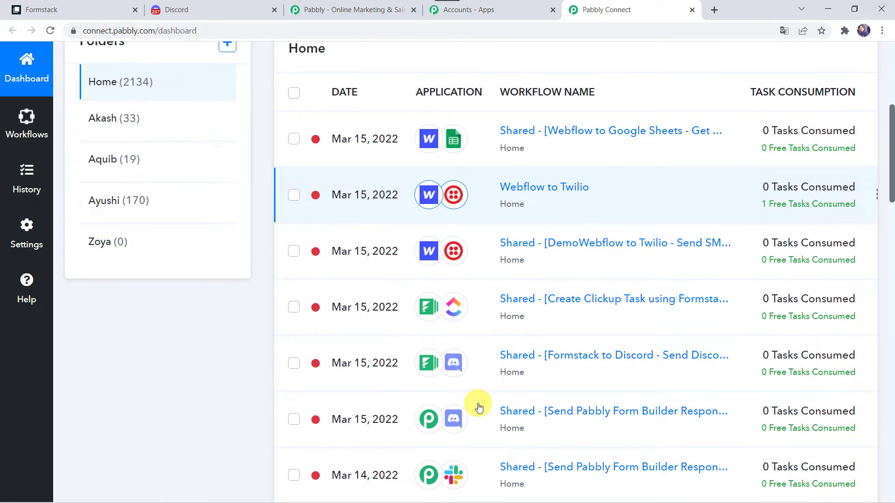
{"action": "scroll", "coordinate": [476, 405], "scroll_direction": "up", "scroll_amount": 6}
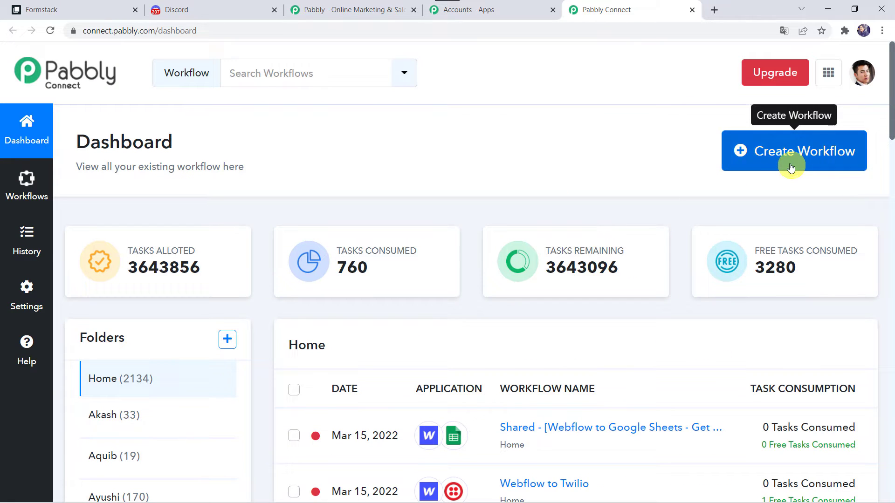
- Start a new workflow, name it 'Send Discord Notification for Form Submissions' and create it
{"action": "left_click", "coordinate": [779, 153]}
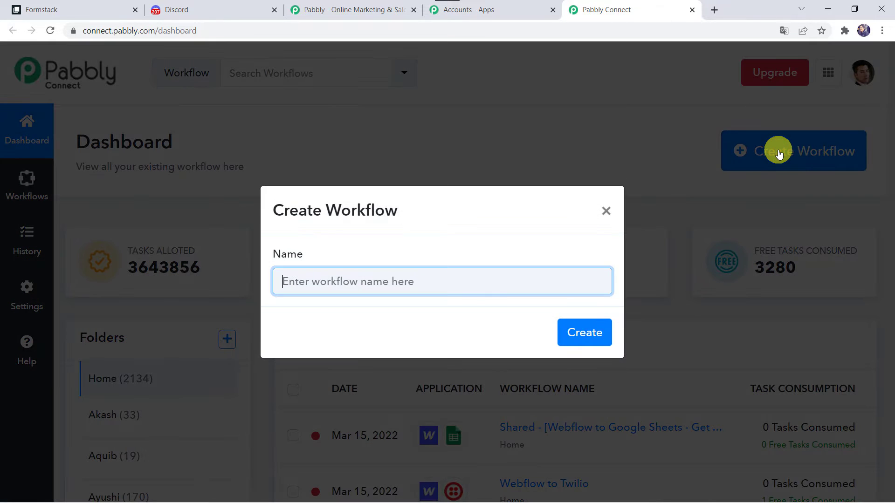
{"action": "left_click", "coordinate": [367, 284]}
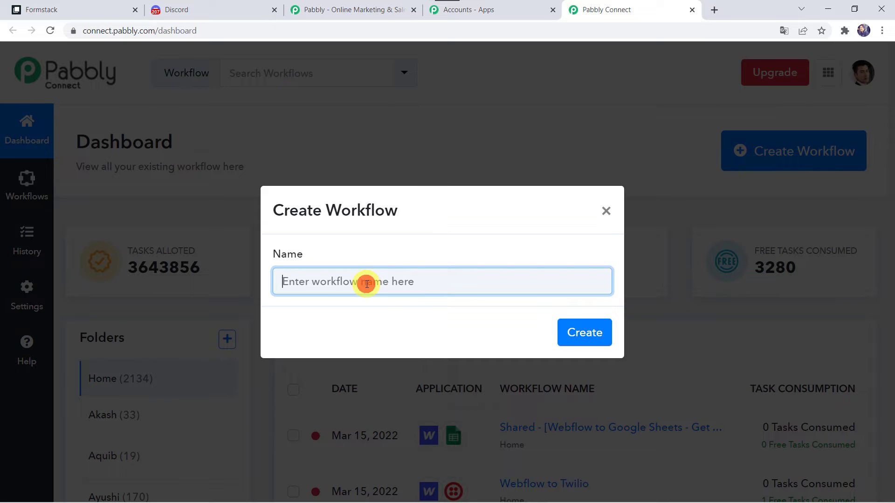
{"action": "type", "text": "Send Discord Notification for Form Submissions"}
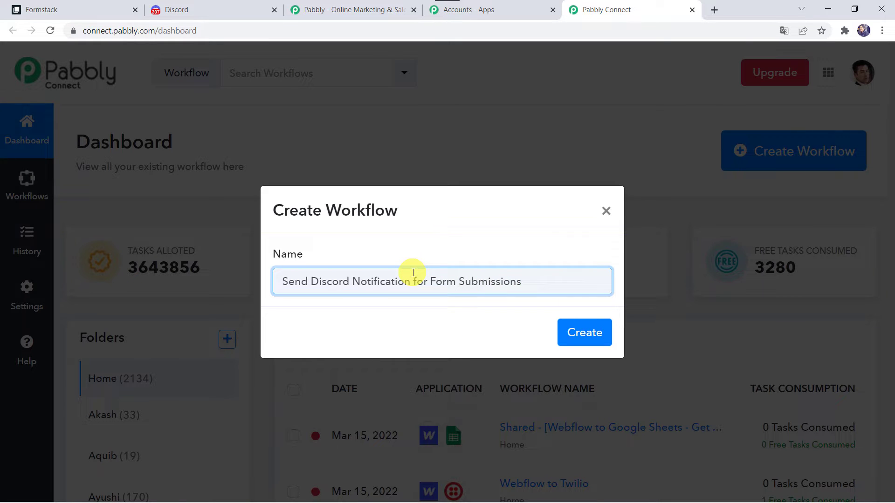
{"action": "left_click", "coordinate": [591, 333]}
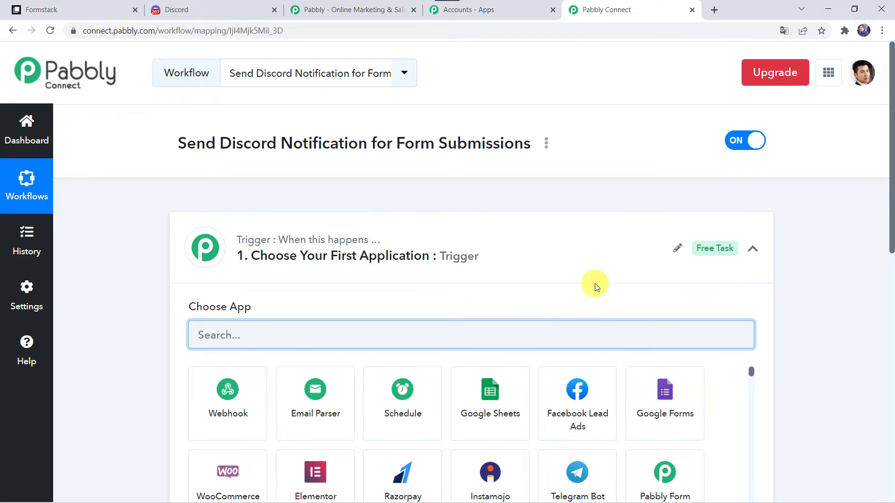
- Search for Formstack and choose it as the trigger app
{"action": "left_click", "coordinate": [474, 255]}
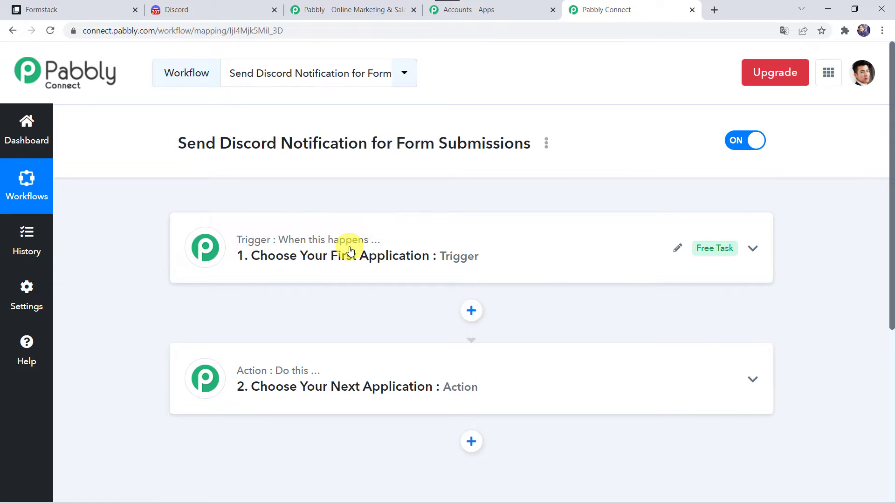
{"action": "mouse_move", "coordinate": [250, 372]}
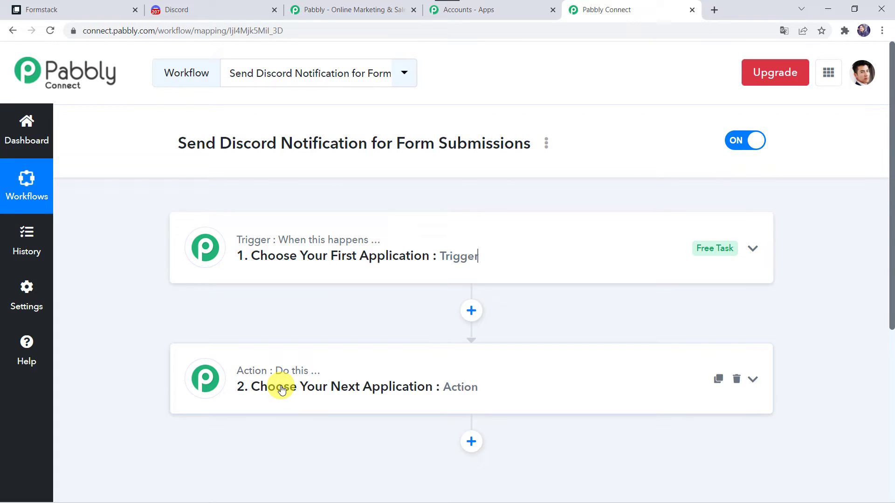
{"action": "left_click", "coordinate": [485, 259]}
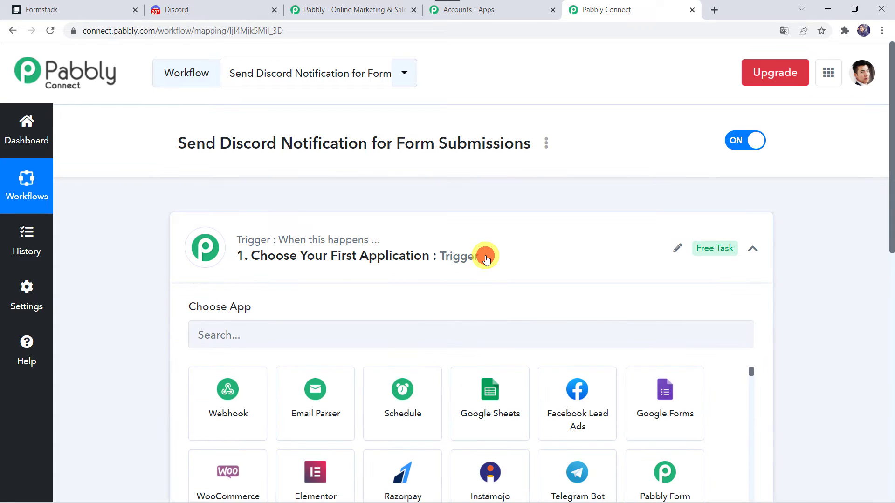
{"action": "left_click", "coordinate": [254, 330]}
{"action": "type", "text": "Formst"}
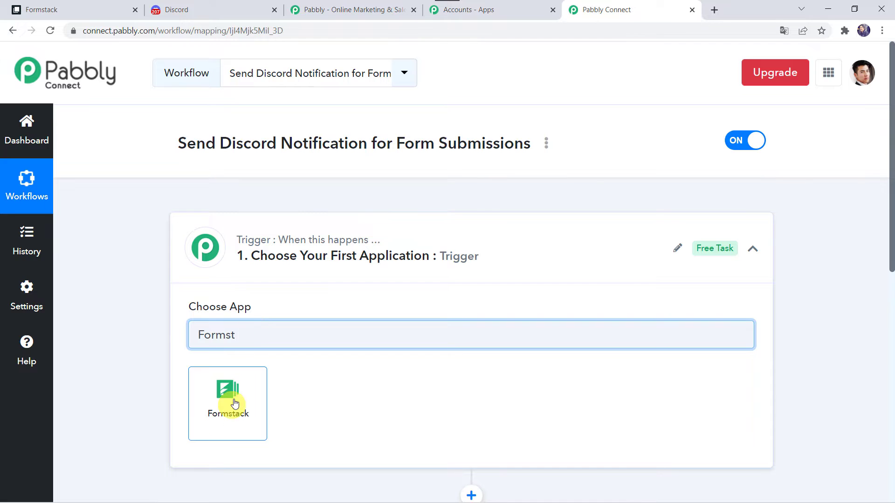
{"action": "left_click", "coordinate": [222, 428]}
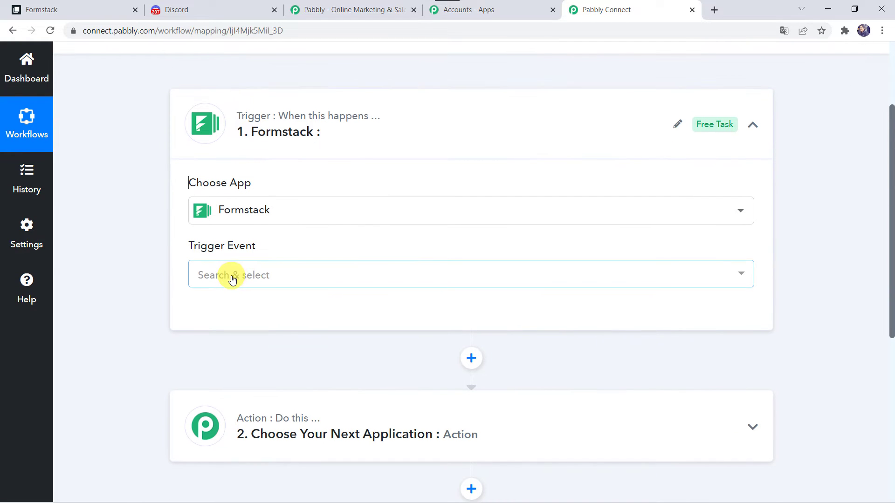
- Set the trigger event to New Form Submission and start connecting a Formstack account
{"action": "left_click", "coordinate": [232, 278]}
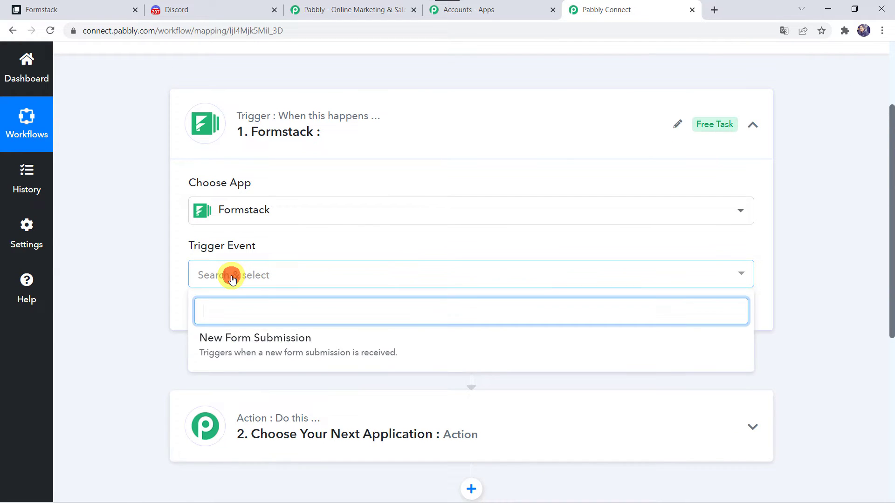
{"action": "left_click", "coordinate": [270, 350]}
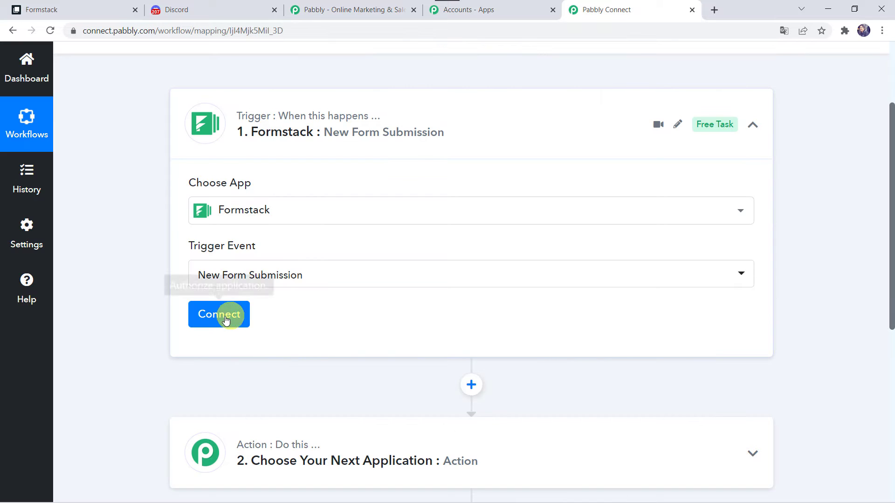
{"action": "left_click", "coordinate": [221, 317]}
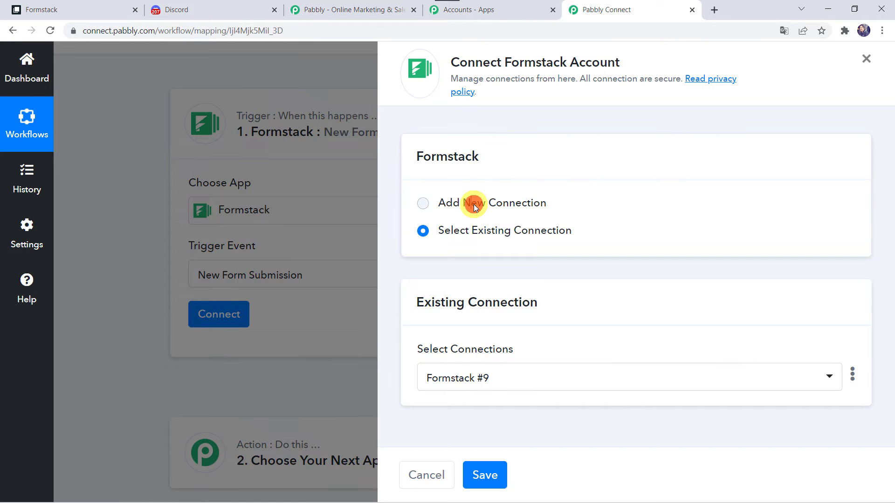
- Add a new Formstack connection and authorize Pabbly Connect's access in the popup
{"action": "left_click", "coordinate": [474, 203]}
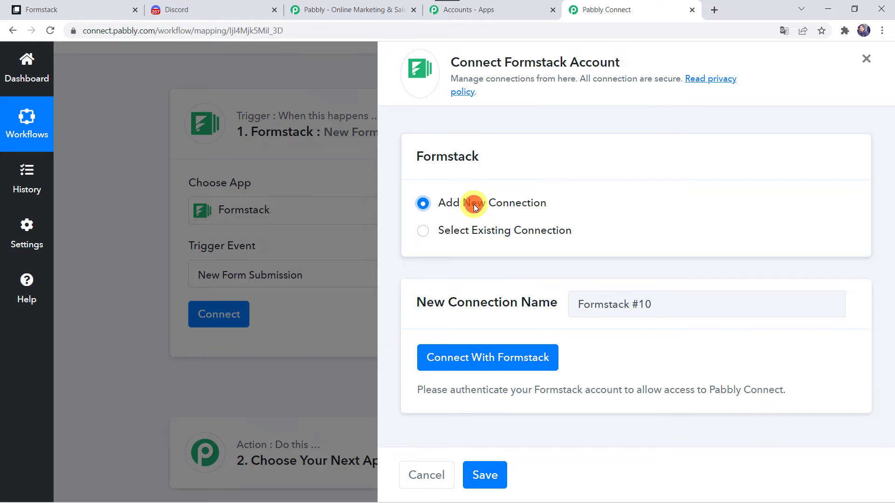
{"action": "left_click", "coordinate": [508, 367]}
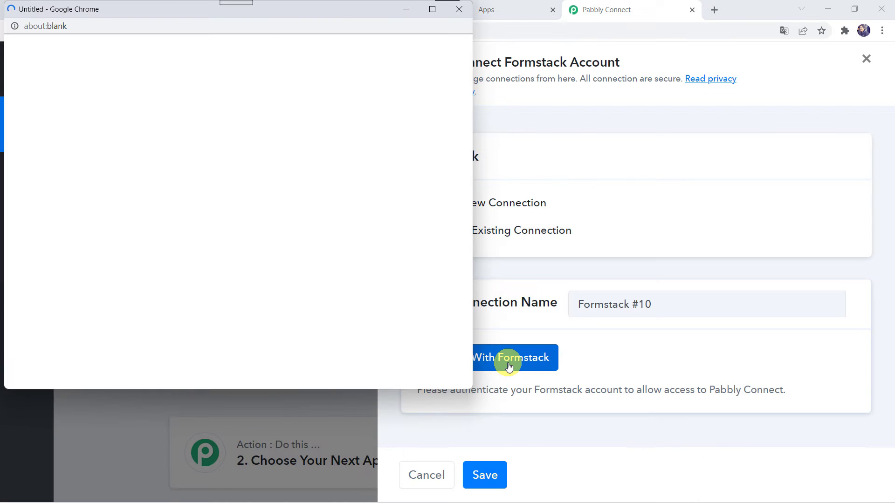
{"action": "left_click", "coordinate": [430, 12]}
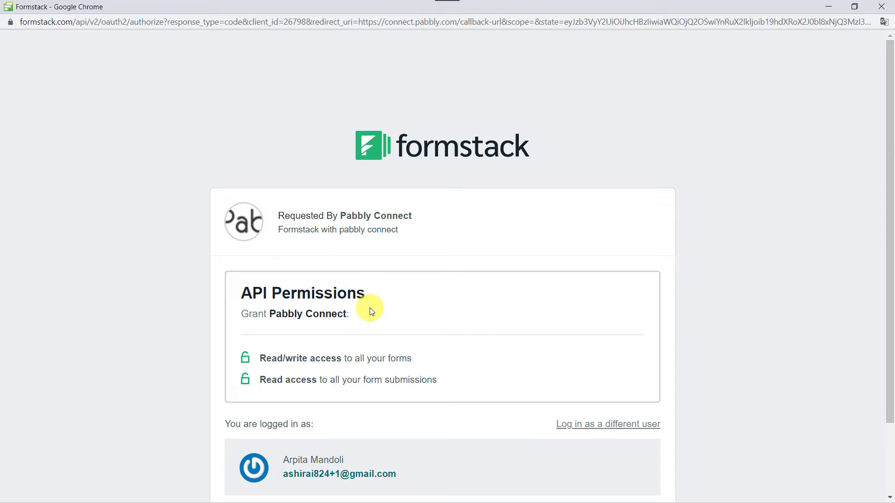
{"action": "scroll", "coordinate": [370, 308], "scroll_direction": "down", "scroll_amount": 2}
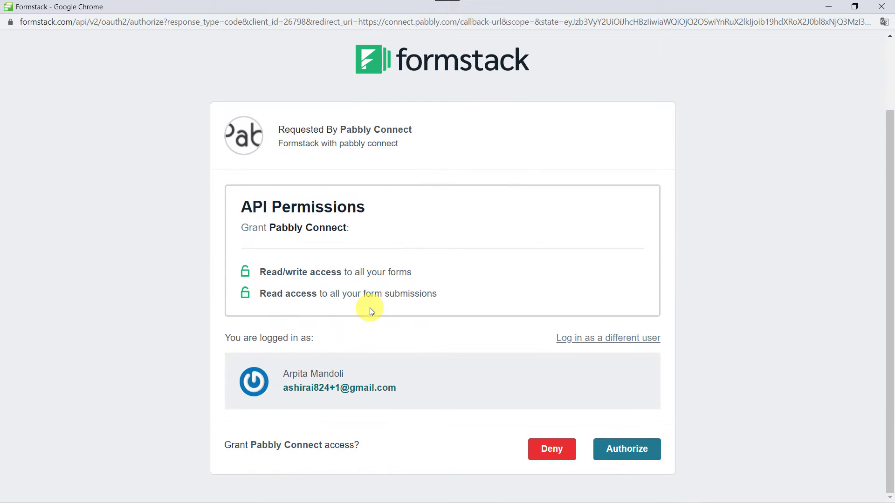
{"action": "left_click", "coordinate": [642, 454]}
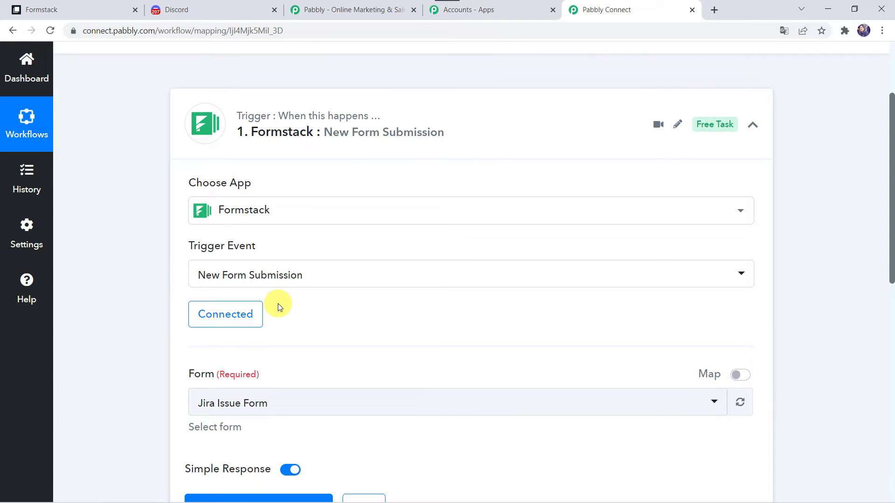
- Check the trigger's Form dropdown, then switch to the Formstack dashboard
{"action": "scroll", "coordinate": [278, 303], "scroll_direction": "down", "scroll_amount": 2}
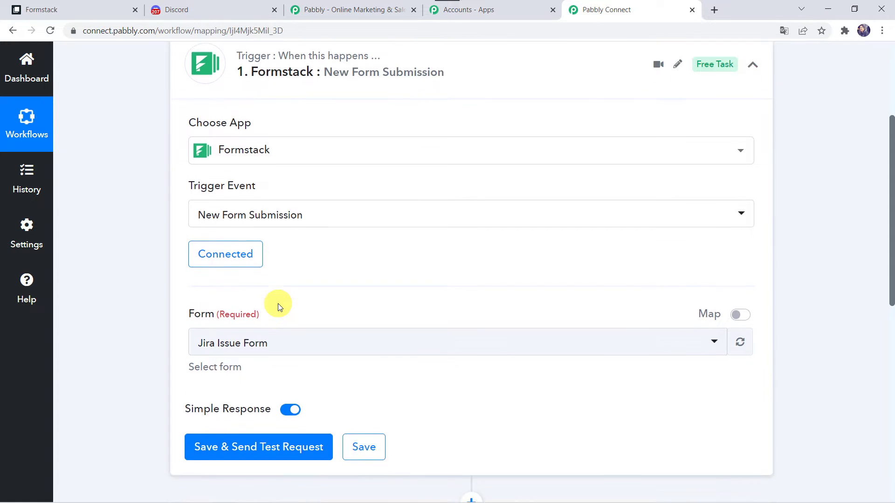
{"action": "left_click", "coordinate": [240, 287]}
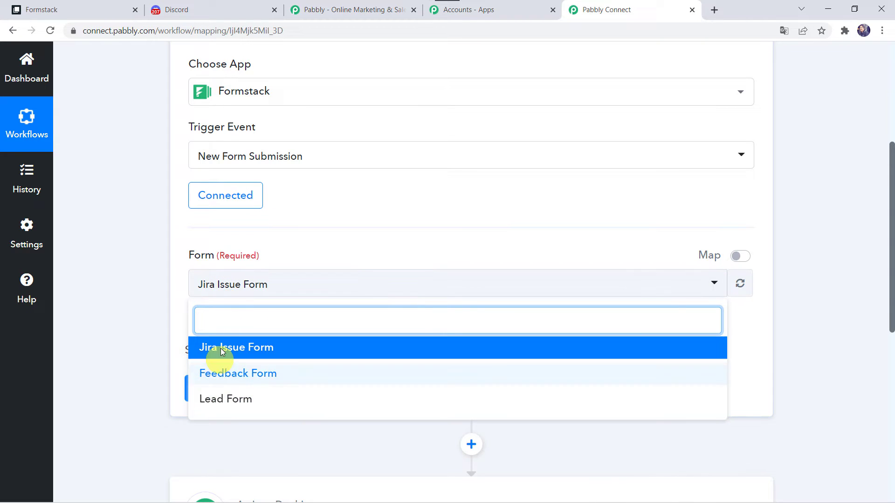
{"action": "left_click", "coordinate": [105, 6]}
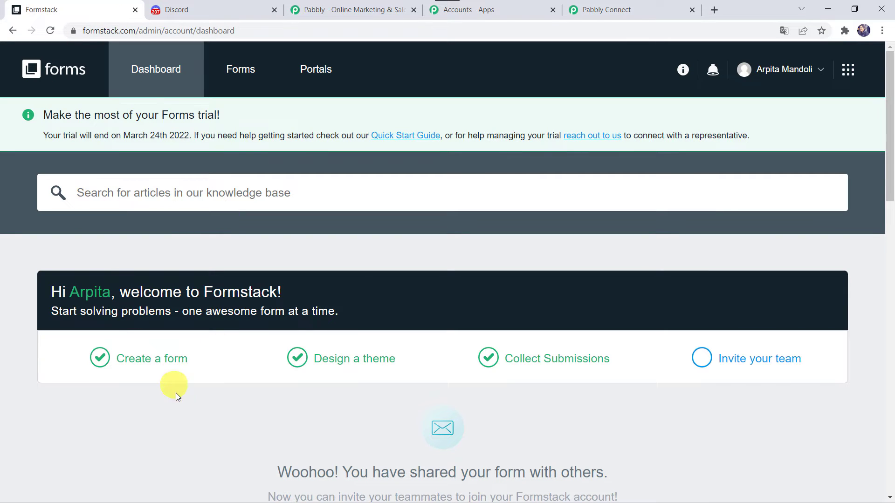
- Open Lead Form in the builder, review its Name, Email and Phone fields and Share options
{"action": "scroll", "coordinate": [175, 396], "scroll_direction": "down", "scroll_amount": 5}
{"action": "scroll", "coordinate": [175, 395], "scroll_direction": "down", "scroll_amount": 2}
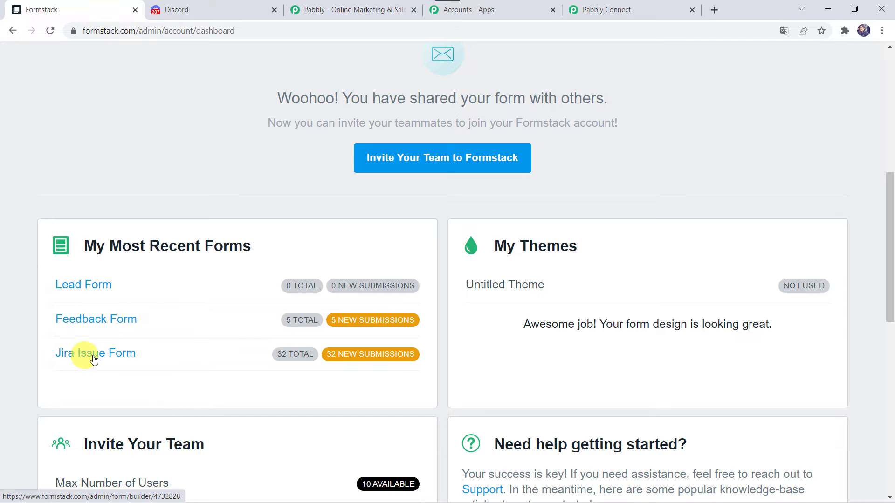
{"action": "left_click", "coordinate": [92, 286]}
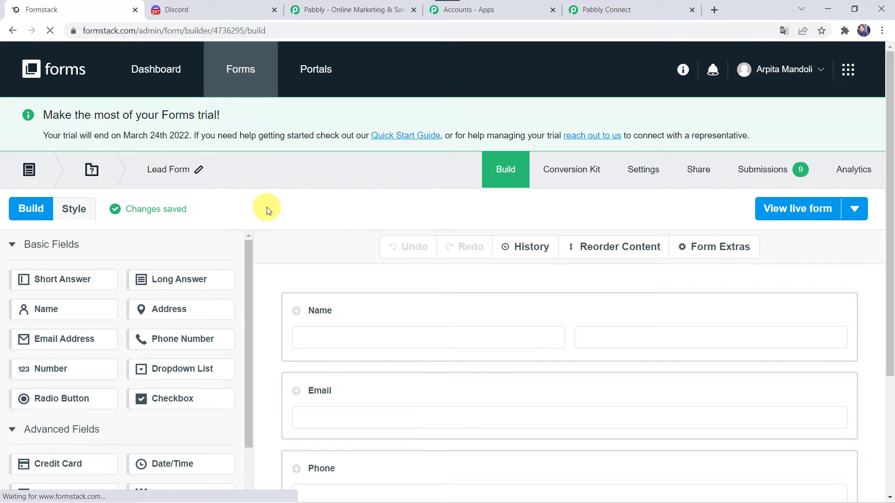
{"action": "scroll", "coordinate": [267, 208], "scroll_direction": "down", "scroll_amount": 3}
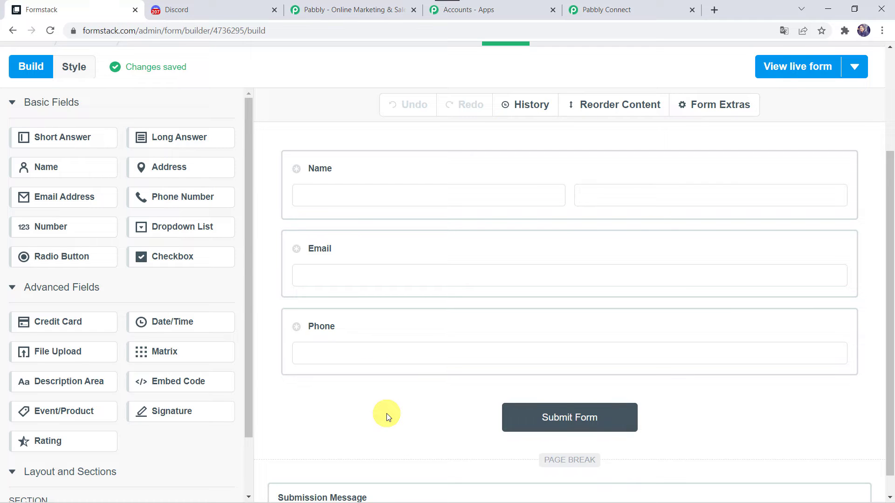
{"action": "scroll", "coordinate": [387, 416], "scroll_direction": "up", "scroll_amount": 3}
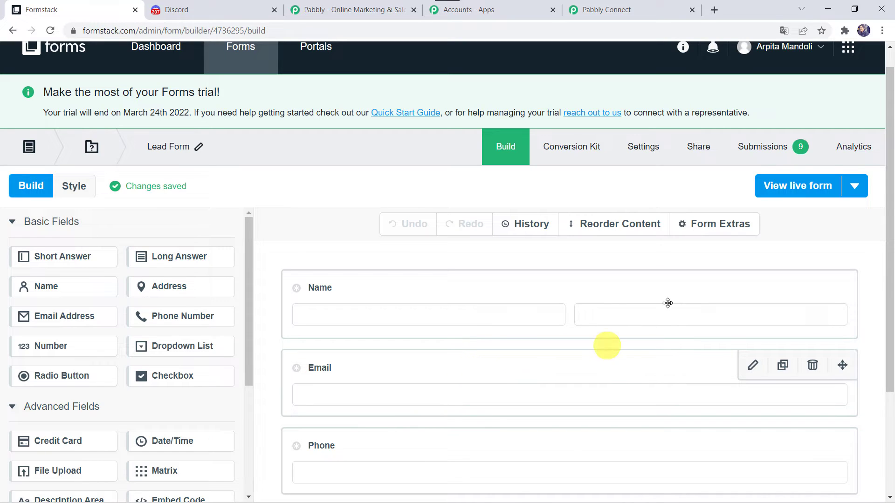
{"action": "left_click", "coordinate": [694, 147]}
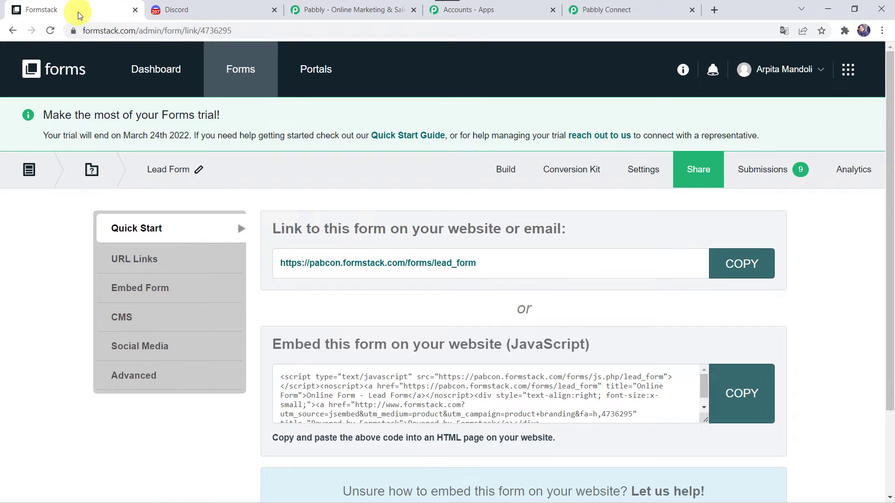
{"action": "left_click", "coordinate": [12, 30]}
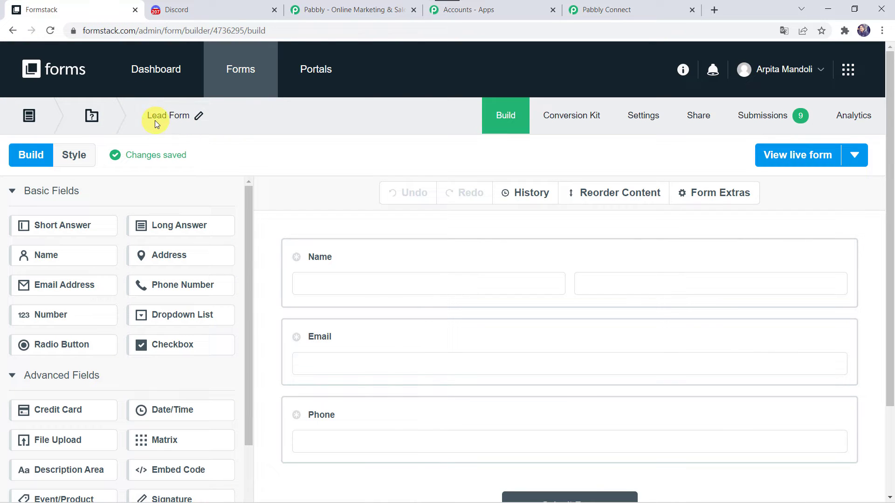
- Set the trigger form to Lead Form, send the test request, and open the live Lead Form
{"action": "left_click", "coordinate": [625, 10]}
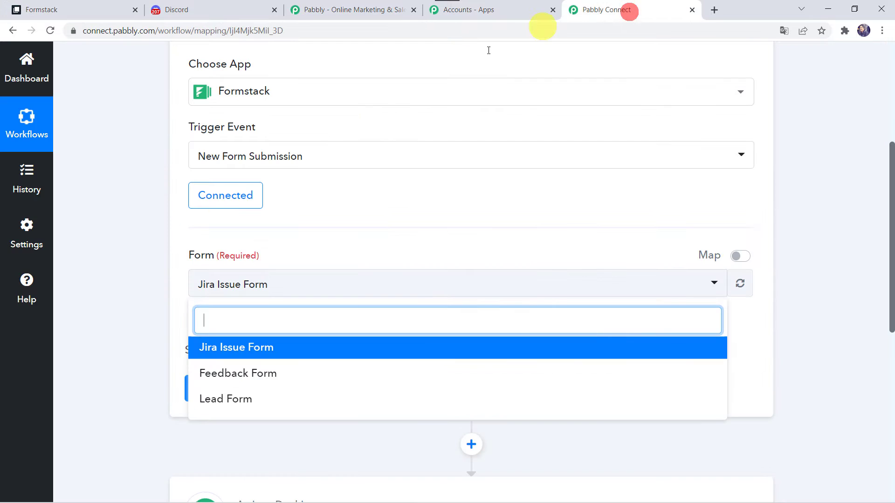
{"action": "left_click", "coordinate": [212, 399]}
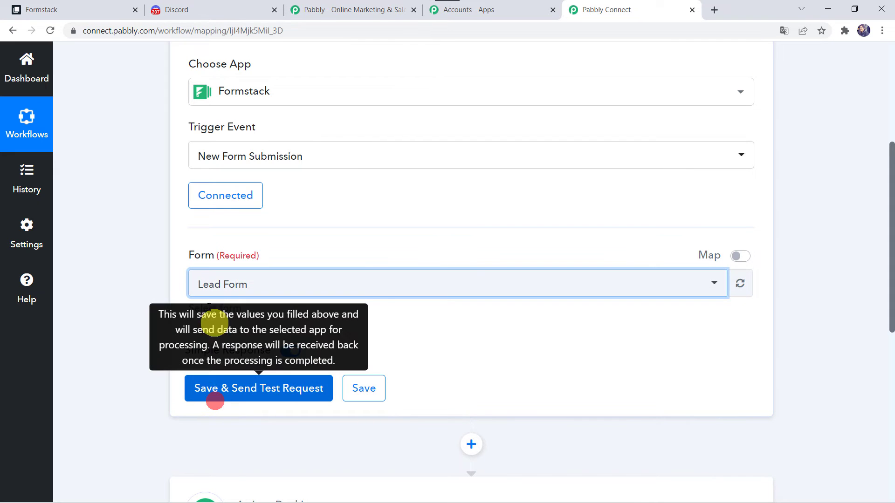
{"action": "left_click", "coordinate": [237, 393]}
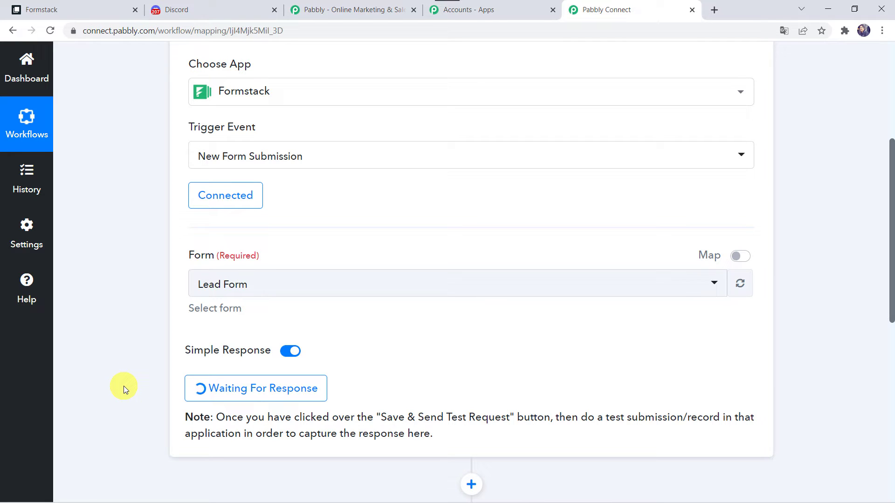
{"action": "left_click", "coordinate": [78, 4]}
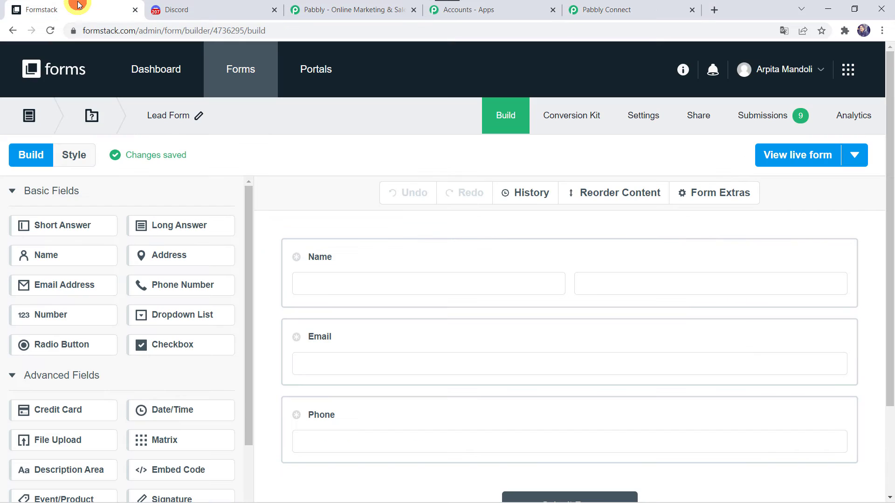
{"action": "left_click", "coordinate": [815, 158]}
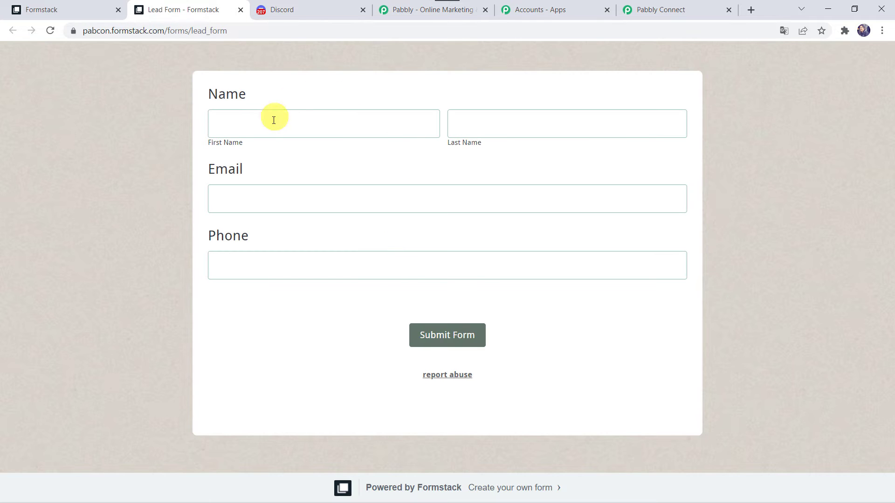
- Fill in a test lead's first and last name, email and phone, and submit the form
{"action": "left_click", "coordinate": [265, 128]}
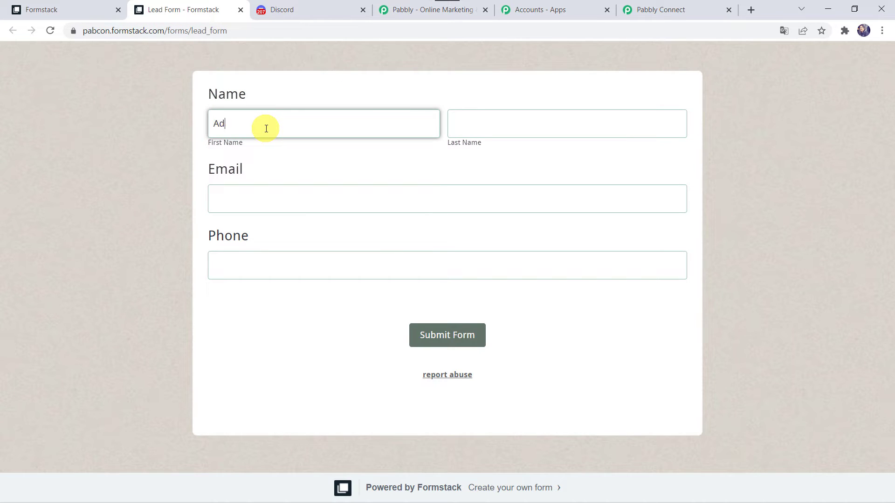
{"action": "key", "text": "Tab"}
{"action": "type", "text": "Smit"}
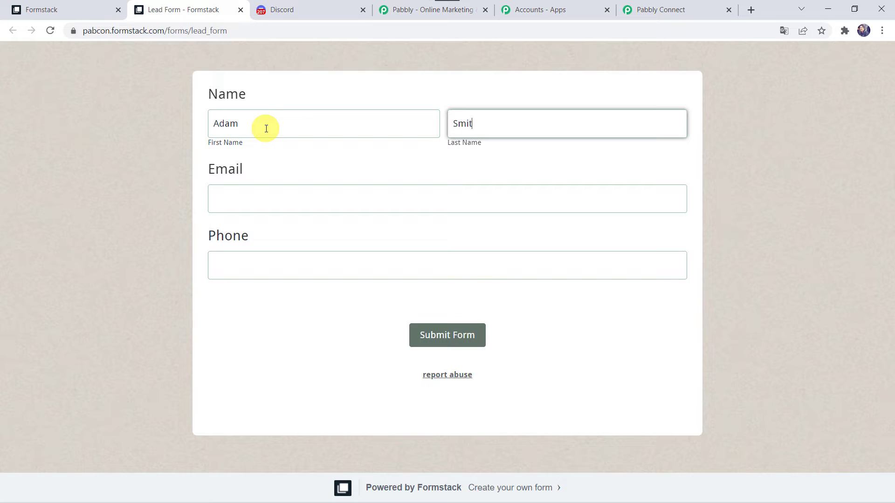
{"action": "type", "text": "h"}
{"action": "key", "text": "Tab"}
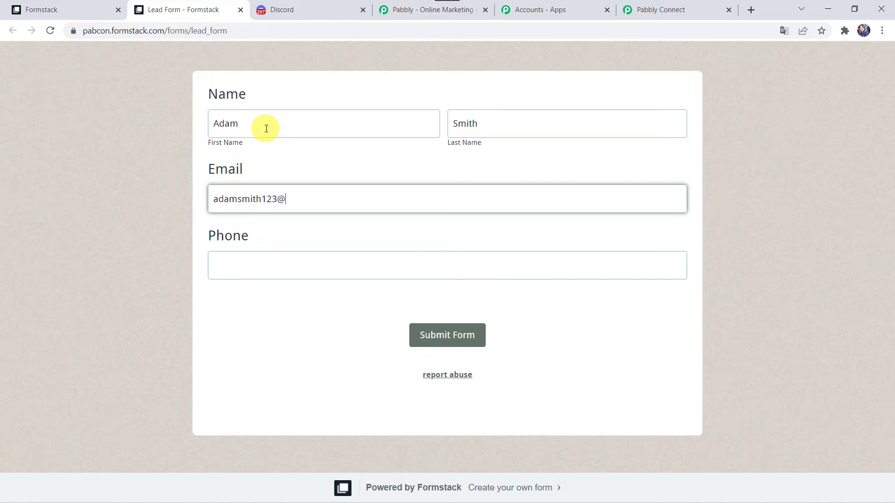
{"action": "key", "text": "Tab"}
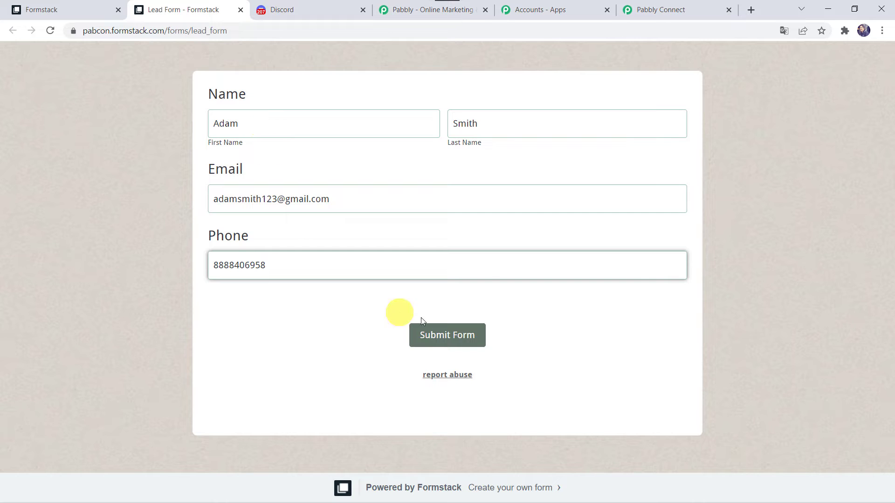
{"action": "left_click", "coordinate": [441, 344]}
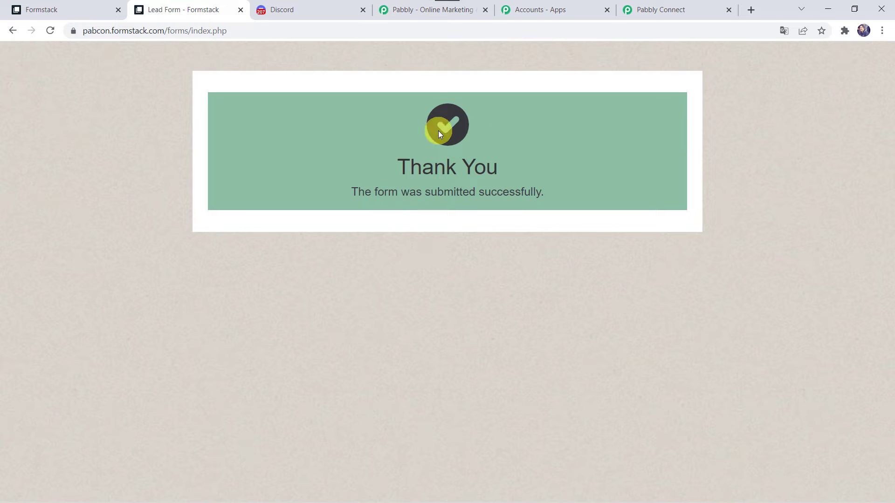
- Return to the workflow and review the captured form ID, name, email and phone values
{"action": "left_click", "coordinate": [689, 13]}
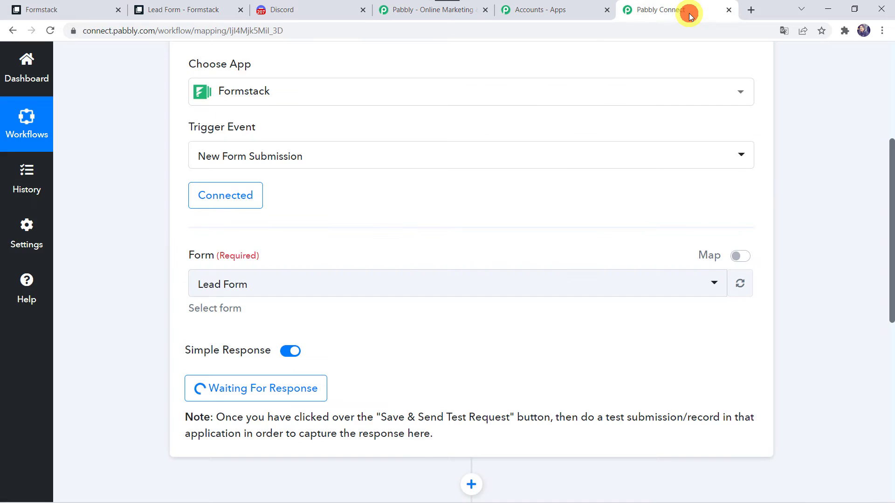
{"action": "scroll", "coordinate": [117, 376], "scroll_direction": "down", "scroll_amount": 5}
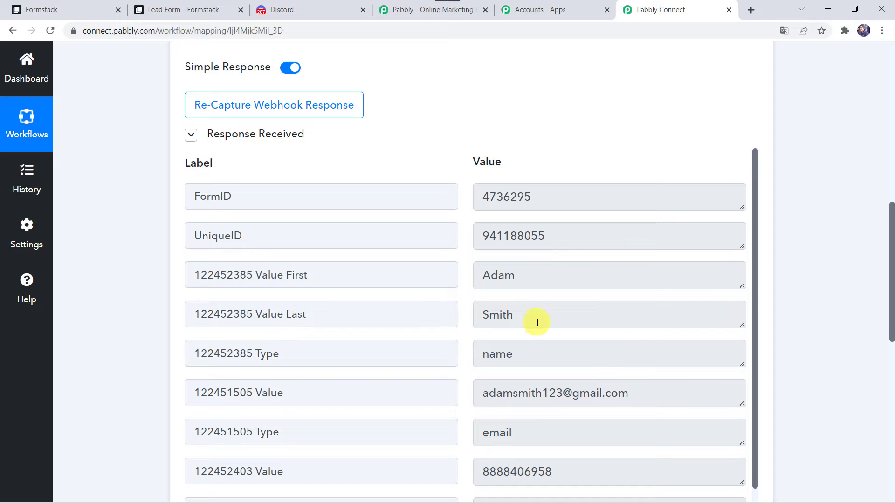
{"action": "scroll", "coordinate": [471, 375], "scroll_direction": "down", "scroll_amount": 1}
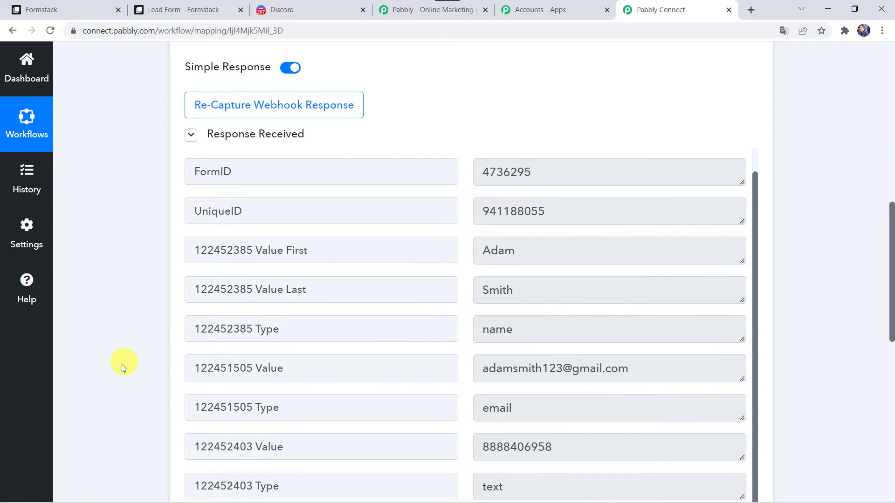
{"action": "scroll", "coordinate": [109, 380], "scroll_direction": "down", "scroll_amount": 3}
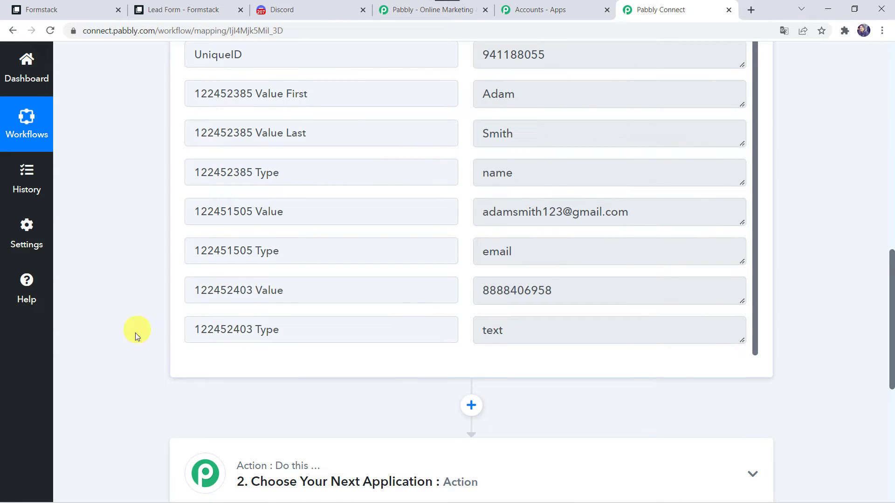
{"action": "scroll", "coordinate": [128, 340], "scroll_direction": "down", "scroll_amount": 5}
- Search for Discord and choose it as the action app
{"action": "left_click", "coordinate": [383, 205]}
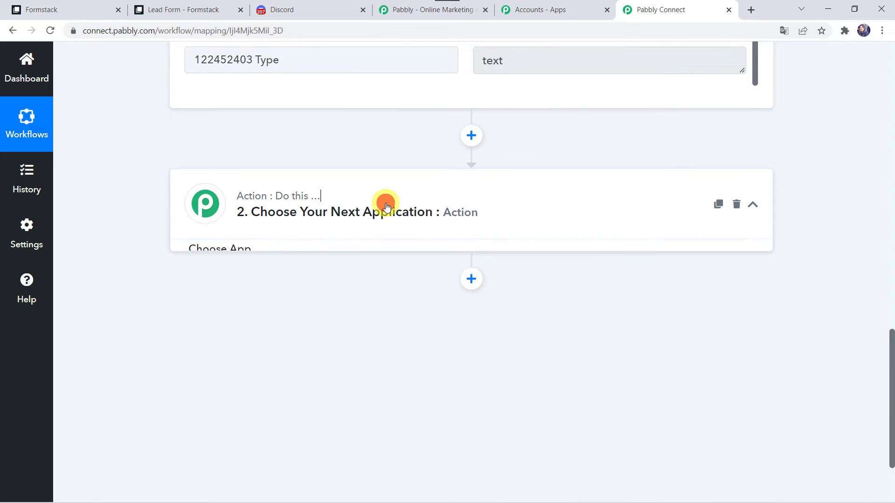
{"action": "left_click", "coordinate": [311, 193]}
{"action": "type", "text": "Disco"}
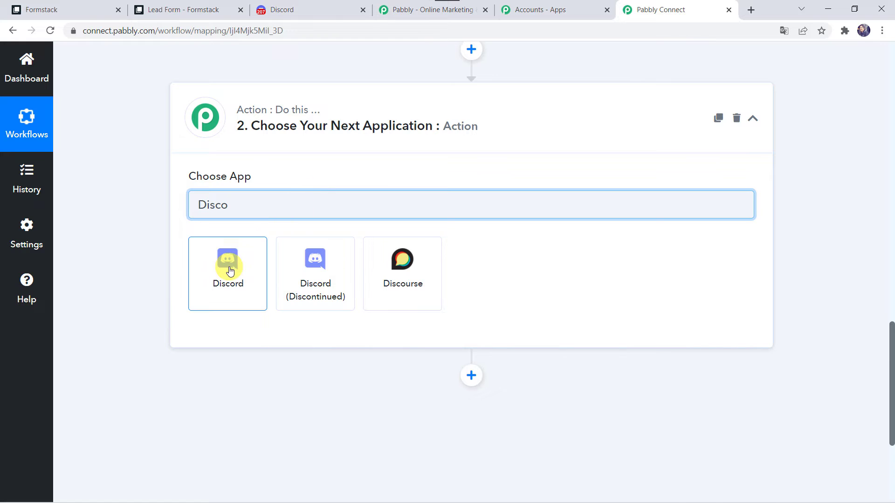
{"action": "left_click", "coordinate": [228, 268]}
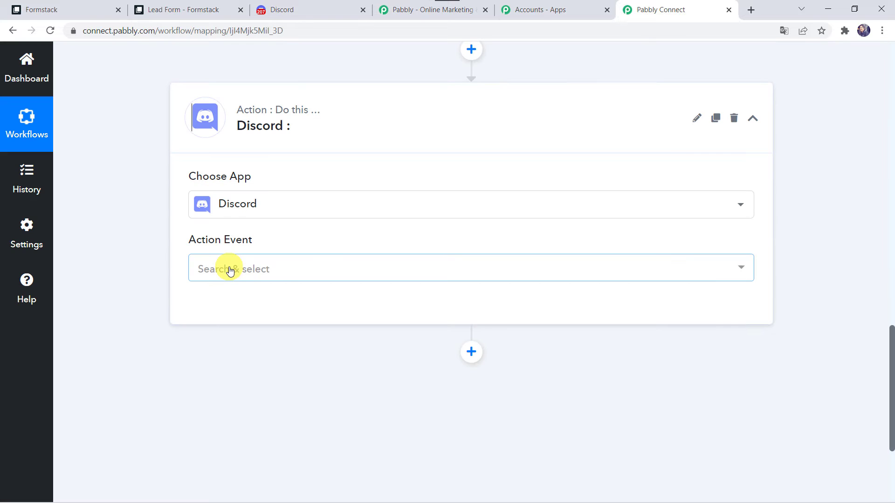
- Set the action event to Send Channel Message (HTML) and connect the Discord step
{"action": "left_click", "coordinate": [227, 269]}
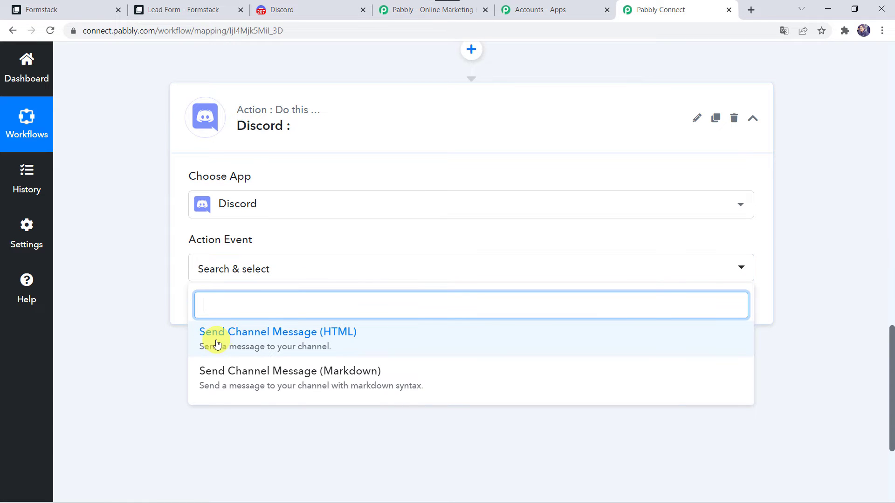
{"action": "left_click", "coordinate": [355, 341]}
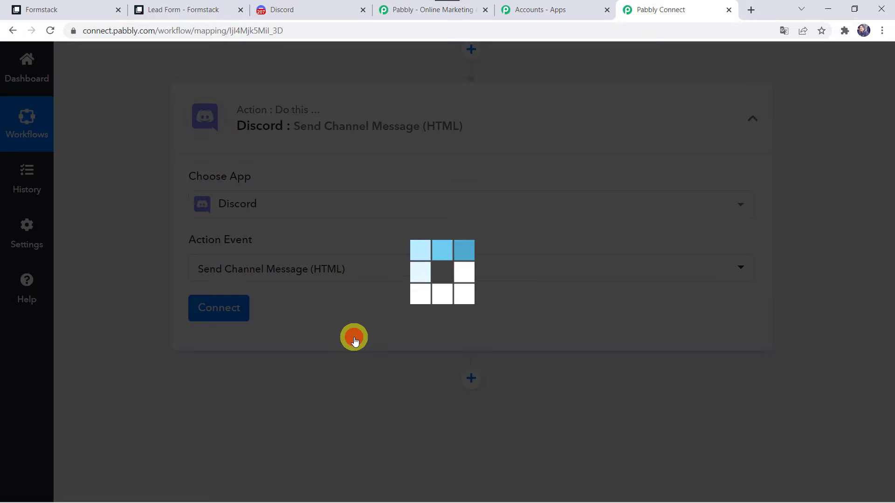
{"action": "left_click", "coordinate": [238, 311]}
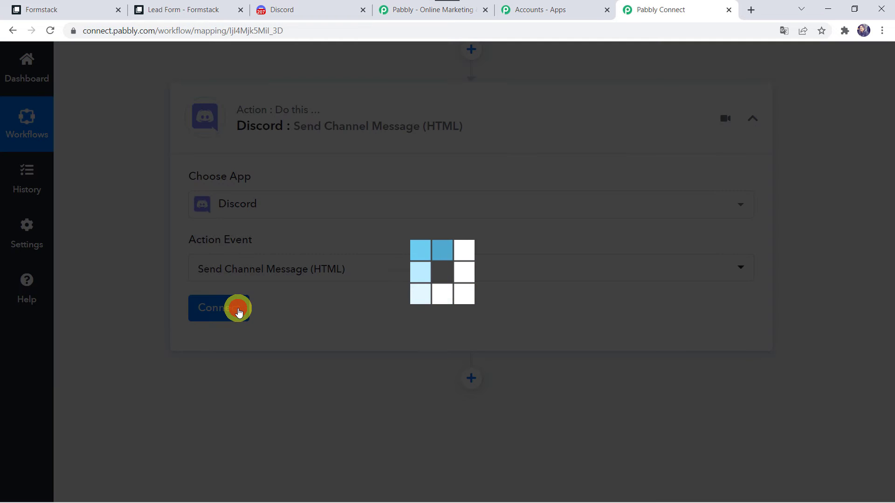
{"action": "scroll", "coordinate": [239, 311], "scroll_direction": "down", "scroll_amount": 1}
{"action": "scroll", "coordinate": [238, 311], "scroll_direction": "down", "scroll_amount": 3}
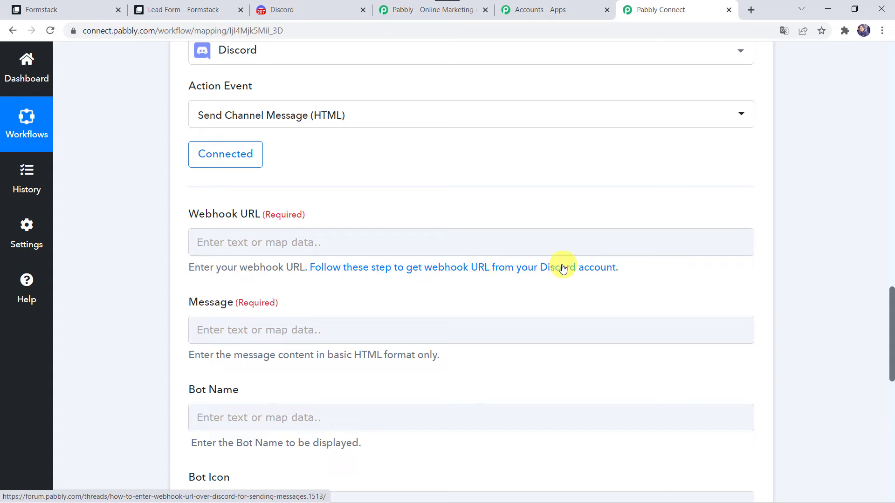
{"action": "left_click", "coordinate": [580, 268]}
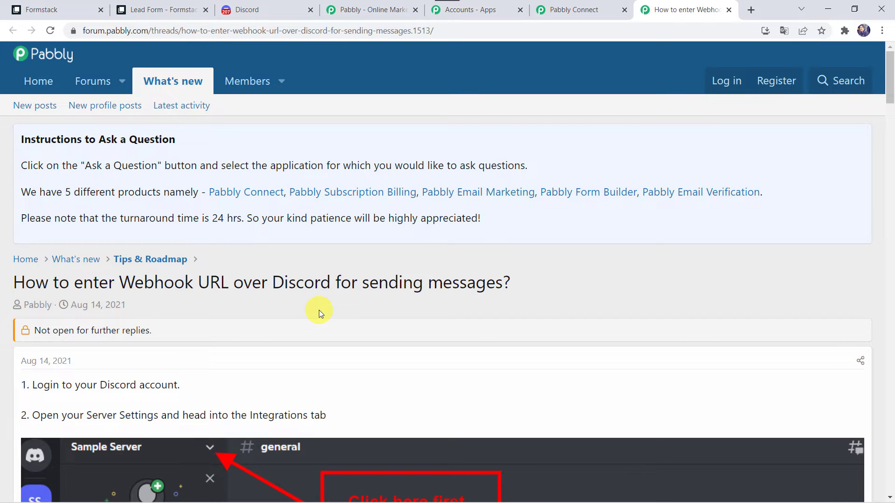
{"action": "scroll", "coordinate": [318, 309], "scroll_direction": "down", "scroll_amount": 2}
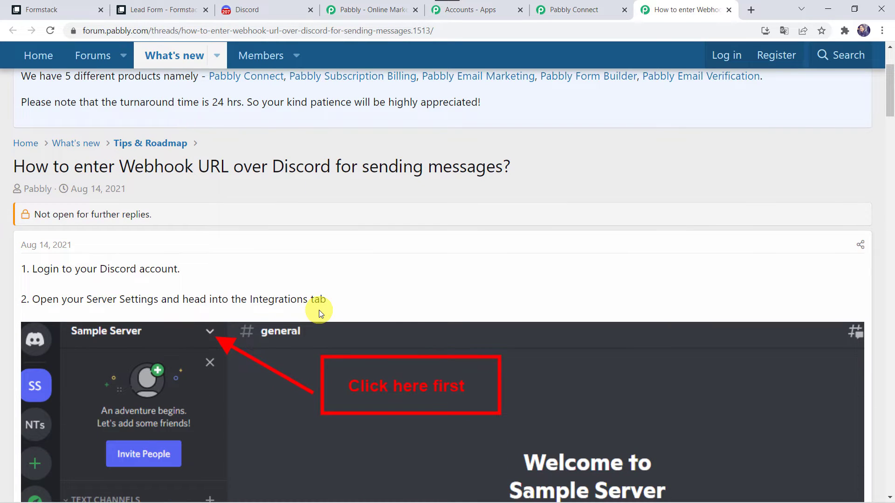
{"action": "scroll", "coordinate": [319, 310], "scroll_direction": "down", "scroll_amount": 5}
{"action": "scroll", "coordinate": [319, 310], "scroll_direction": "down", "scroll_amount": 15}
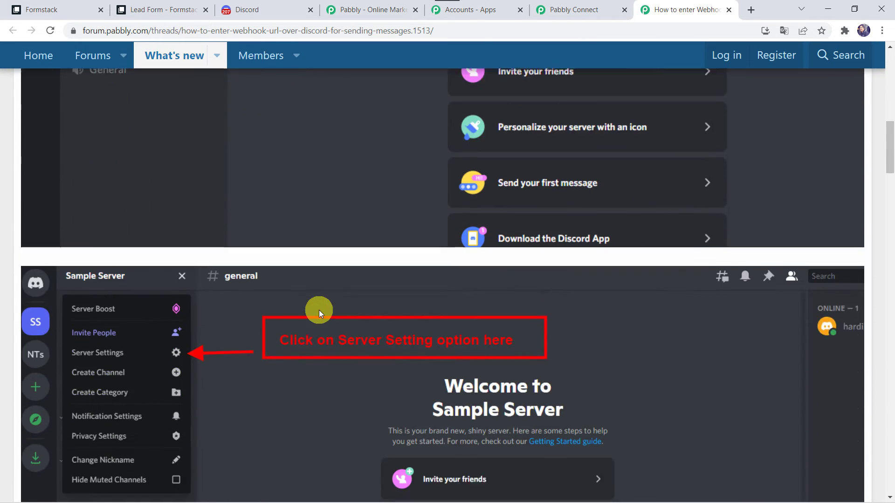
{"action": "scroll", "coordinate": [318, 310], "scroll_direction": "up", "scroll_amount": 20}
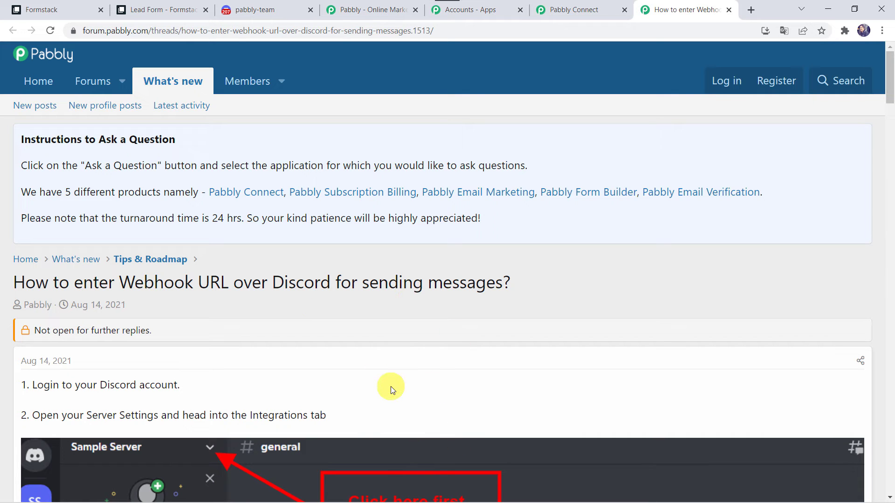
{"action": "left_click", "coordinate": [272, 12]}
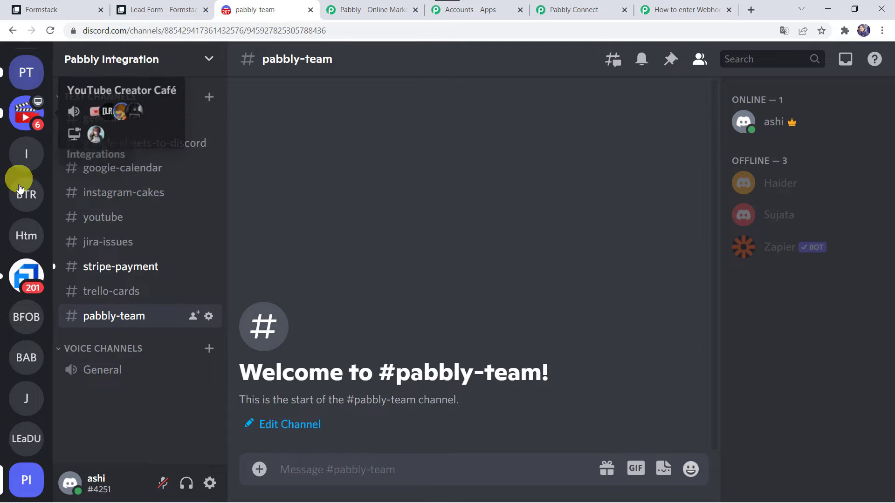
- Open Server Settings for the Pabbly Integration server from its server-name menu
{"action": "scroll", "coordinate": [22, 438], "scroll_direction": "down", "scroll_amount": 5}
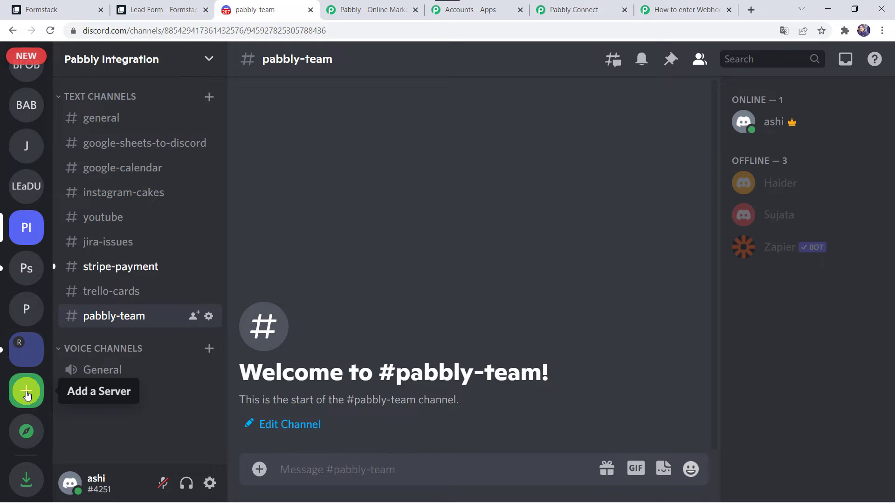
{"action": "left_click", "coordinate": [25, 236]}
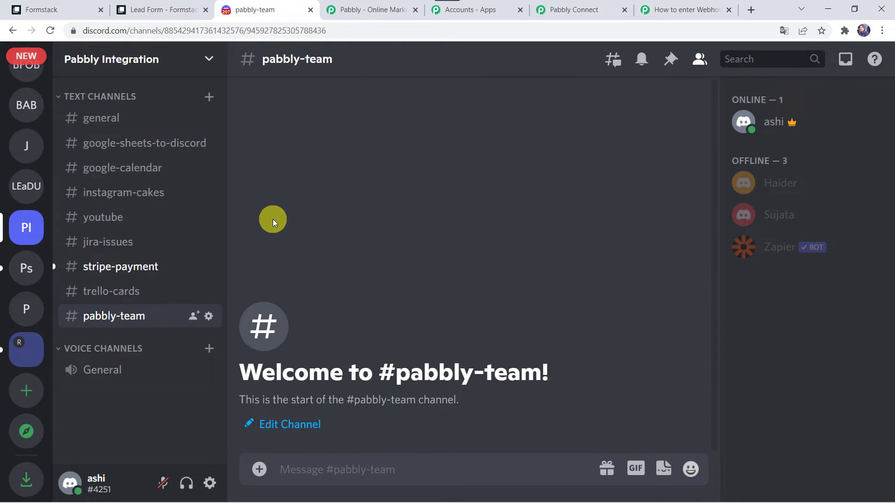
{"action": "left_click", "coordinate": [210, 61]}
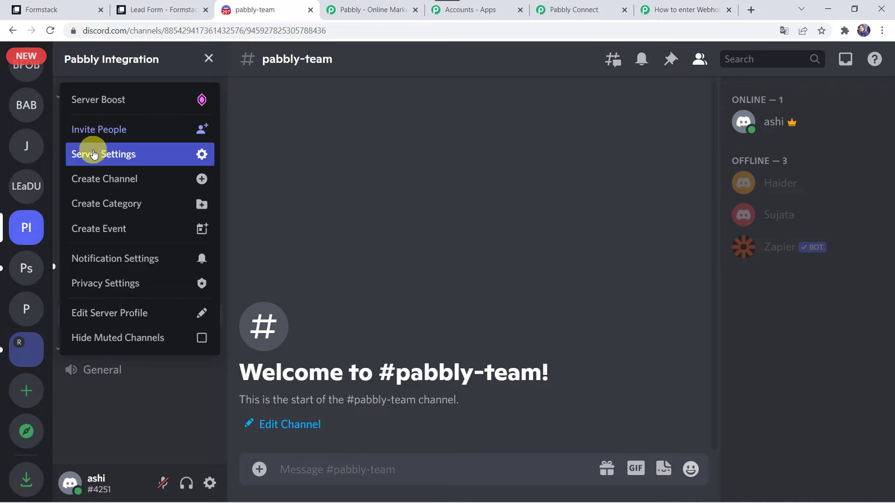
{"action": "left_click", "coordinate": [142, 156]}
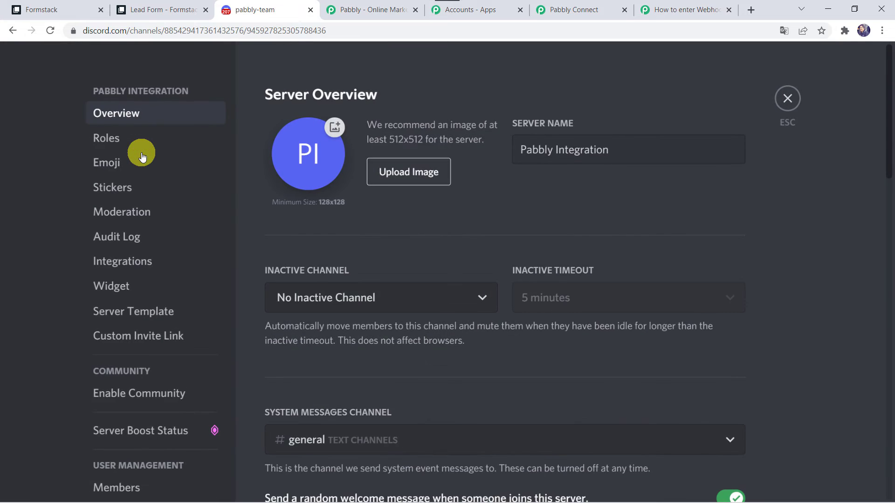
- Create a new webhook under Integrations > Webhooks and rename it Formstack Integration
{"action": "left_click", "coordinate": [124, 269]}
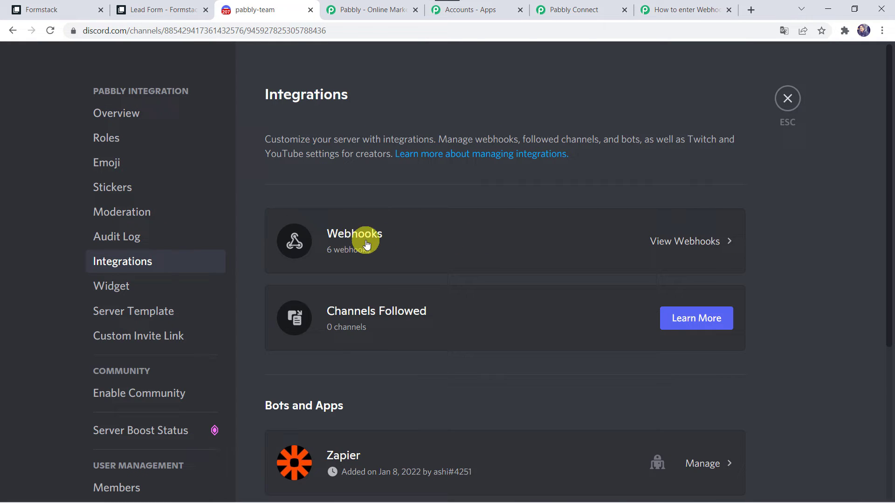
{"action": "left_click", "coordinate": [433, 239]}
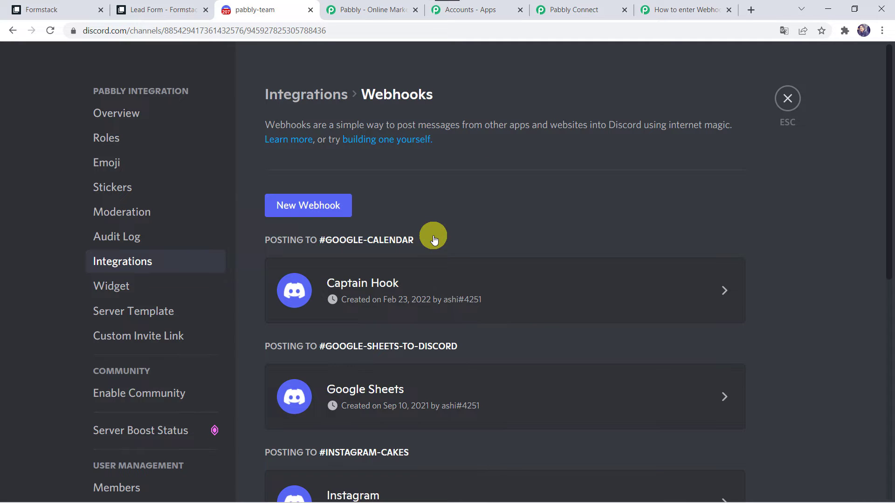
{"action": "left_click", "coordinate": [325, 210]}
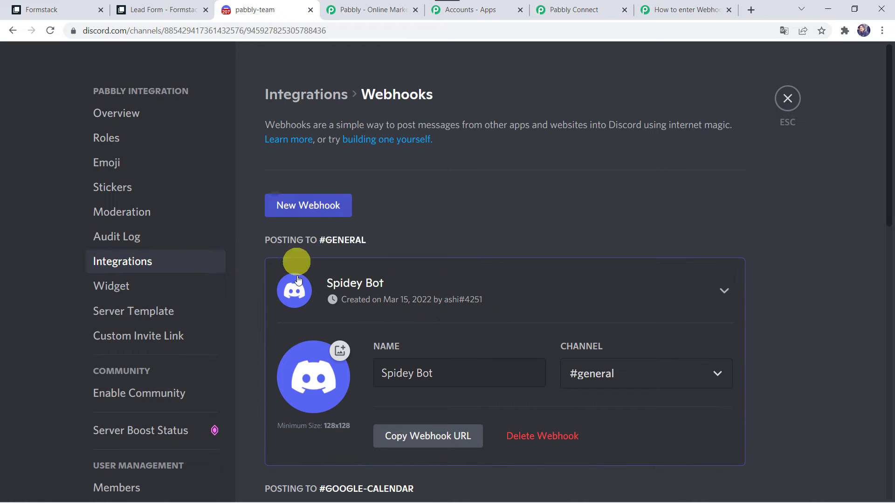
{"action": "left_click", "coordinate": [440, 369]}
{"action": "key", "text": "BackSpace"}
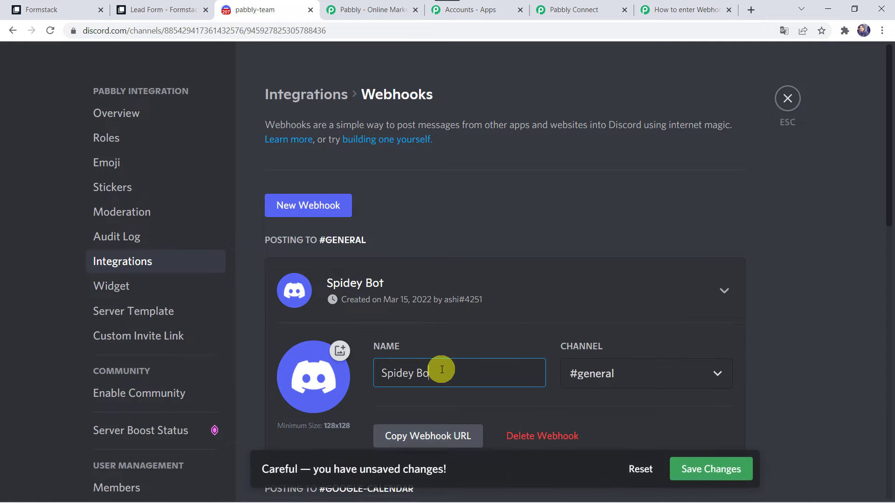
{"action": "key", "text": "BackSpace"}
{"action": "key", "text": "BackSpace"}
{"action": "key", "text": "BackSpace"}
{"action": "key", "text": "BackSpace"}
{"action": "key", "text": "BackSpace"}
{"action": "key", "text": "BackSpace"}
{"action": "key", "text": "BackSpace"}
{"action": "key", "text": "BackSpace"}
{"action": "key", "text": "BackSpace"}
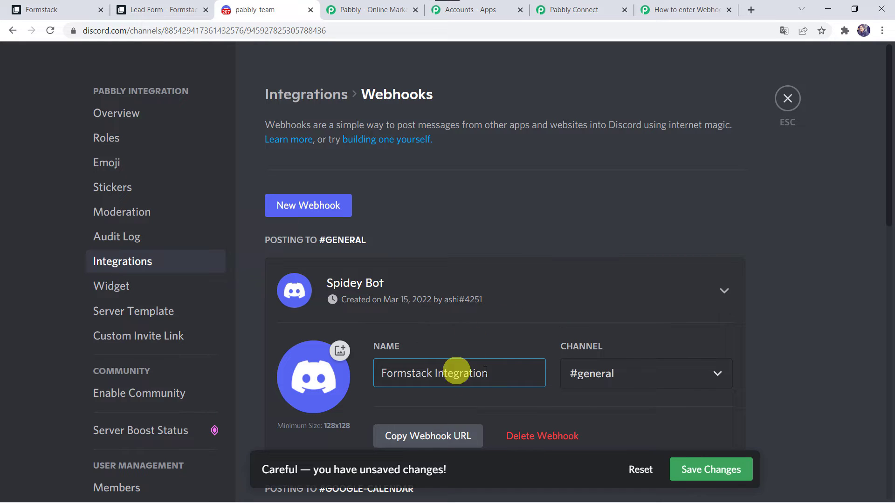
- Point the webhook at #pabbly-team, copy its webhook URL and save the changes
{"action": "left_click", "coordinate": [597, 372]}
{"action": "scroll", "coordinate": [624, 303], "scroll_direction": "down", "scroll_amount": 1}
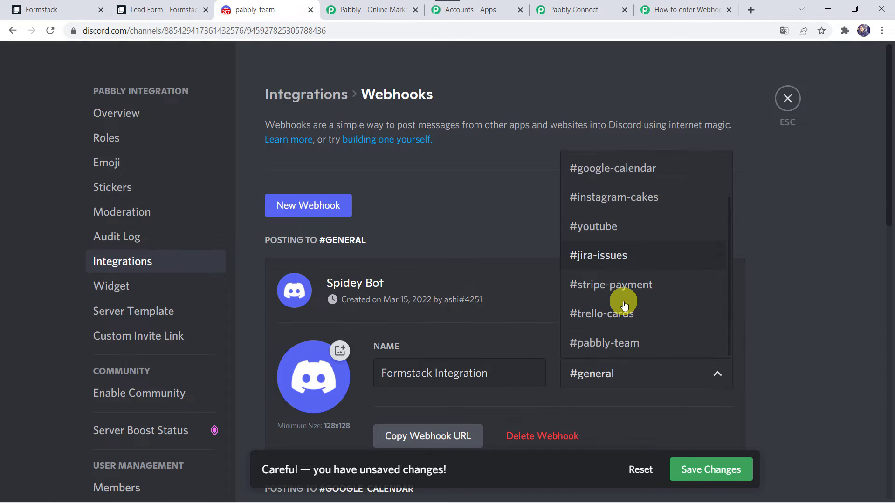
{"action": "left_click", "coordinate": [621, 348]}
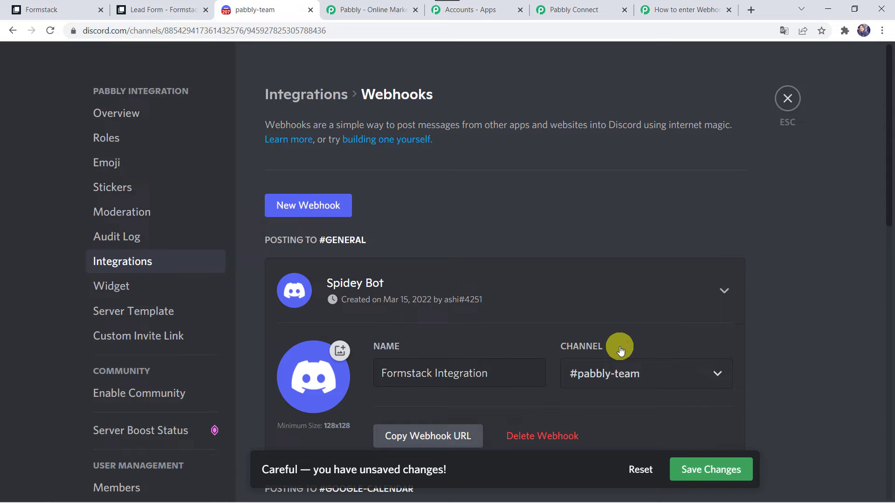
{"action": "left_click", "coordinate": [415, 438]}
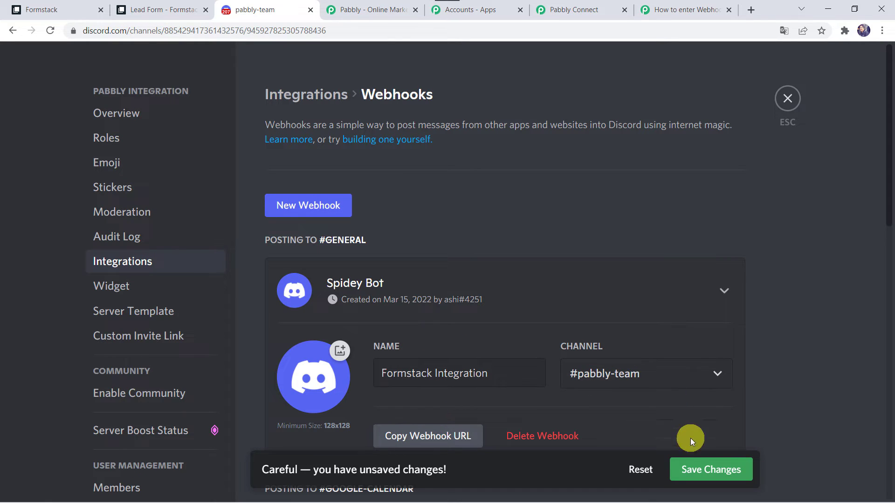
{"action": "left_click", "coordinate": [692, 471]}
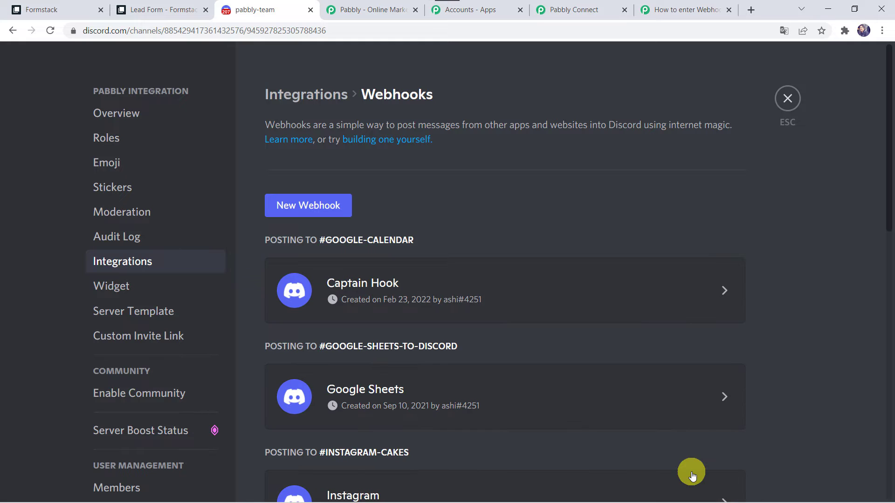
{"action": "left_click", "coordinate": [599, 7]}
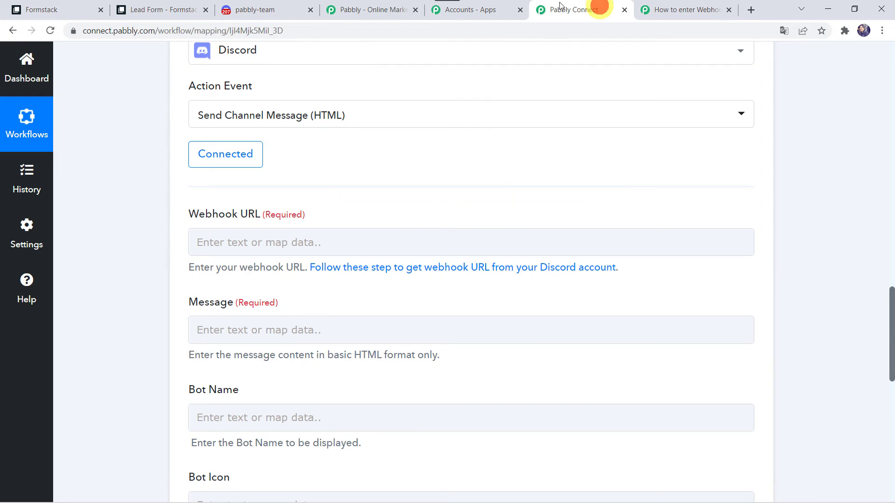
- Paste the copied Discord webhook address into the Discord action's Webhook URL field
{"action": "left_click", "coordinate": [215, 242]}
{"action": "right_click", "coordinate": [216, 240]}
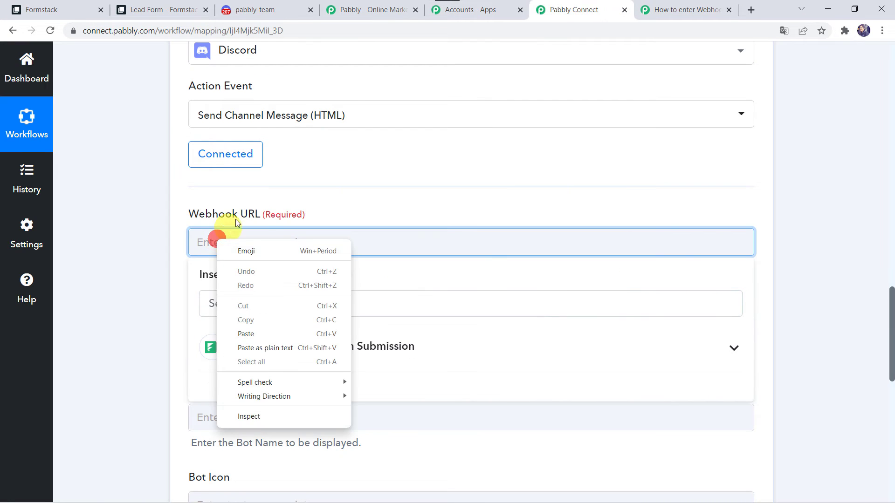
{"action": "left_click", "coordinate": [255, 334]}
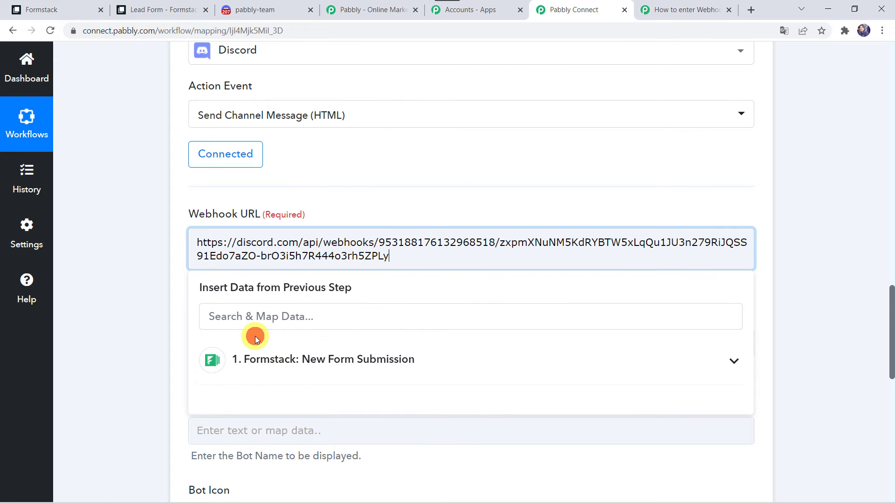
{"action": "left_click", "coordinate": [119, 295]}
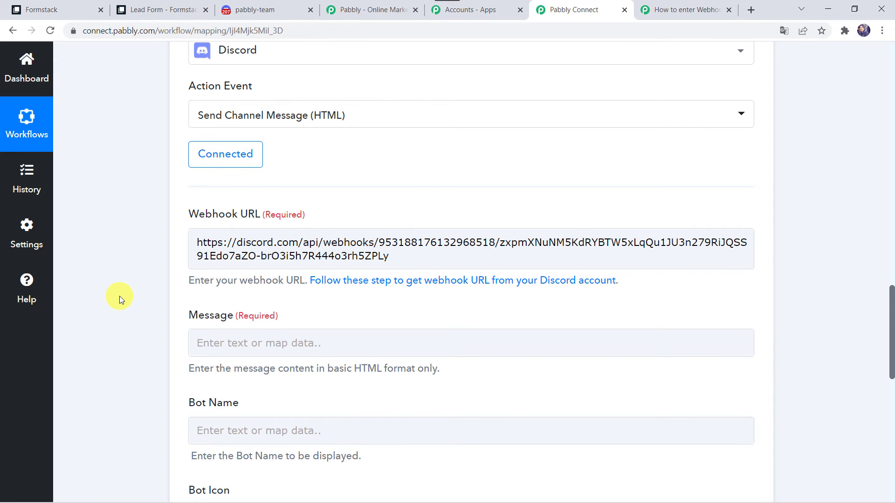
{"action": "scroll", "coordinate": [178, 292], "scroll_direction": "down", "scroll_amount": 3}
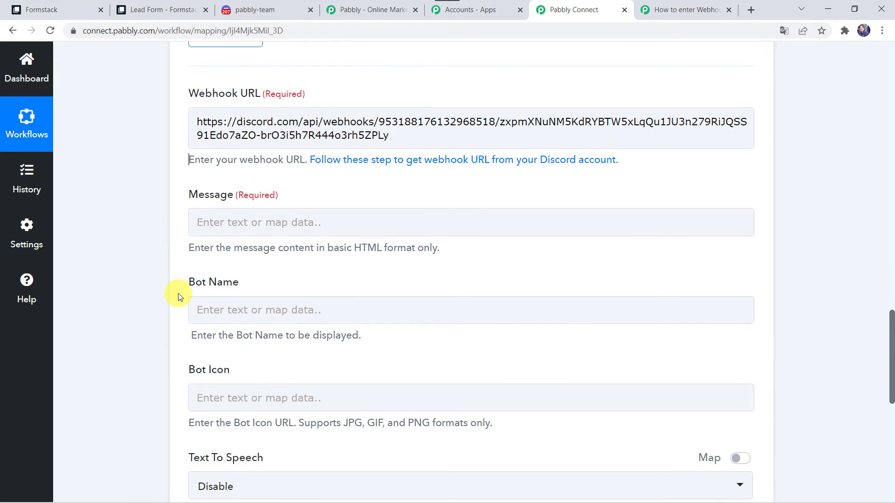
- Paste the 'Hello Team, We have received a New Lead' template with Name, Email, Phone labels into Message
{"action": "left_click", "coordinate": [220, 223]}
{"action": "key", "text": "ctrl+v"}
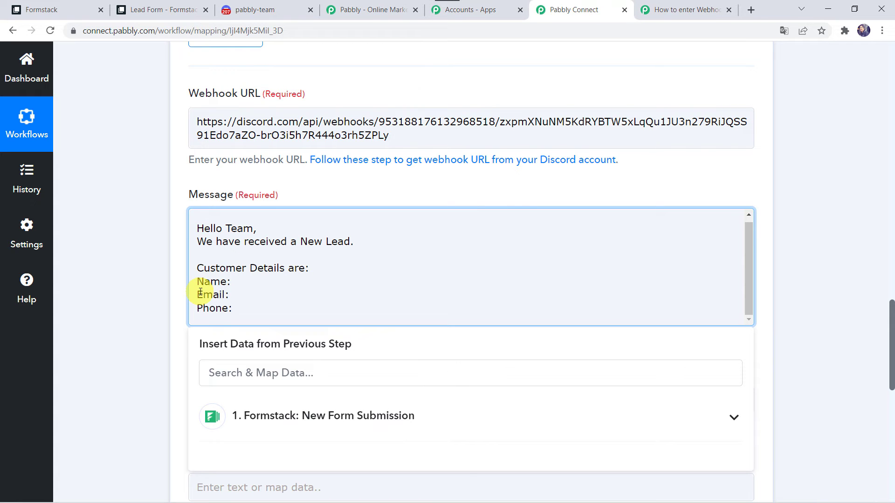
{"action": "scroll", "coordinate": [88, 198], "scroll_direction": "up", "scroll_amount": 15}
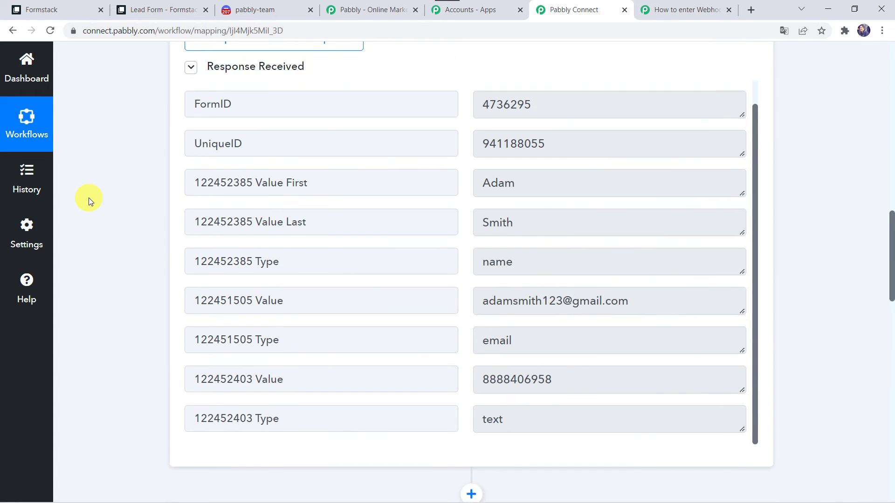
{"action": "scroll", "coordinate": [88, 198], "scroll_direction": "up", "scroll_amount": 1}
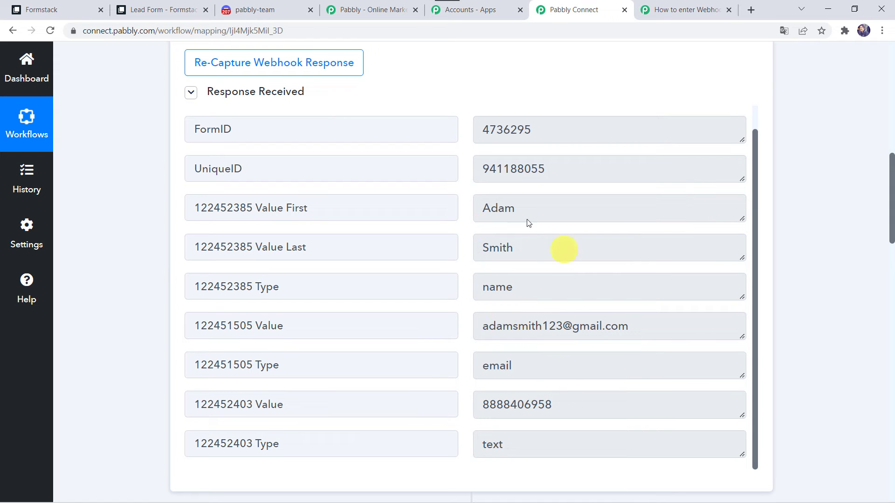
{"action": "scroll", "coordinate": [94, 404], "scroll_direction": "down", "scroll_amount": 15}
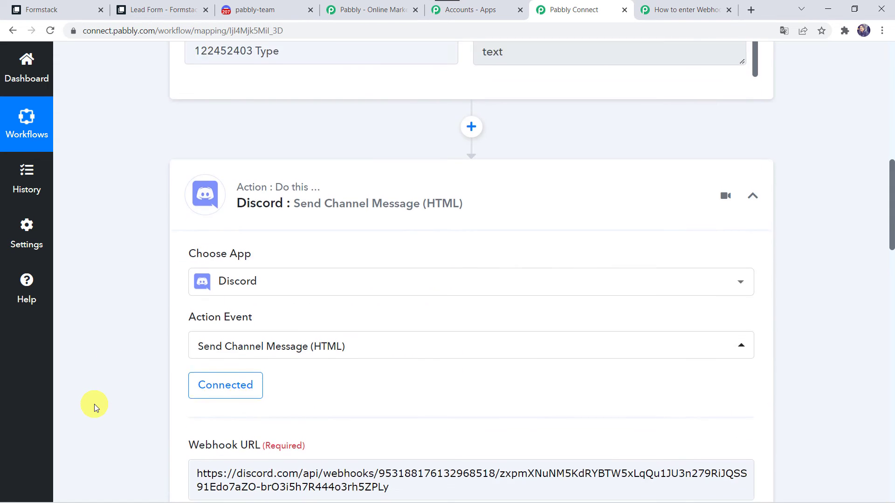
{"action": "scroll", "coordinate": [94, 404], "scroll_direction": "down", "scroll_amount": 5}
{"action": "scroll", "coordinate": [309, 261], "scroll_direction": "up", "scroll_amount": 4}
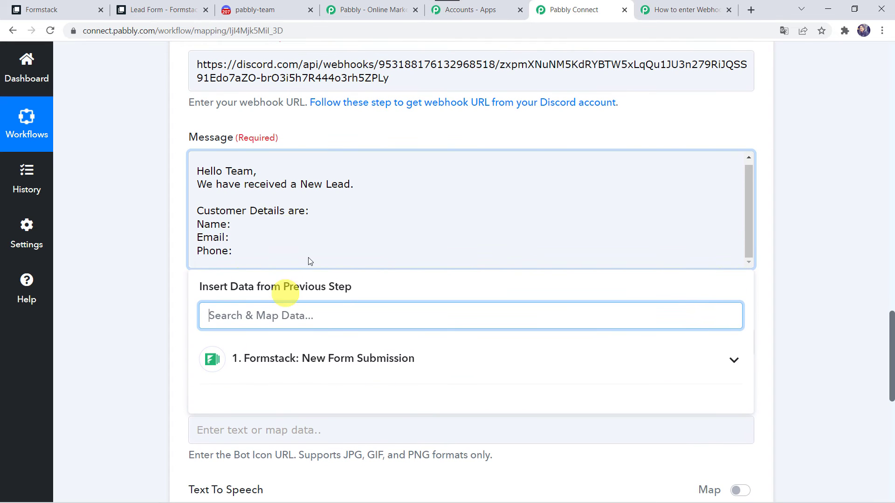
{"action": "scroll", "coordinate": [235, 226], "scroll_direction": "down", "scroll_amount": 1}
- Map the Formstack submission's first and last name after Name: in the message
{"action": "left_click", "coordinate": [235, 226]}
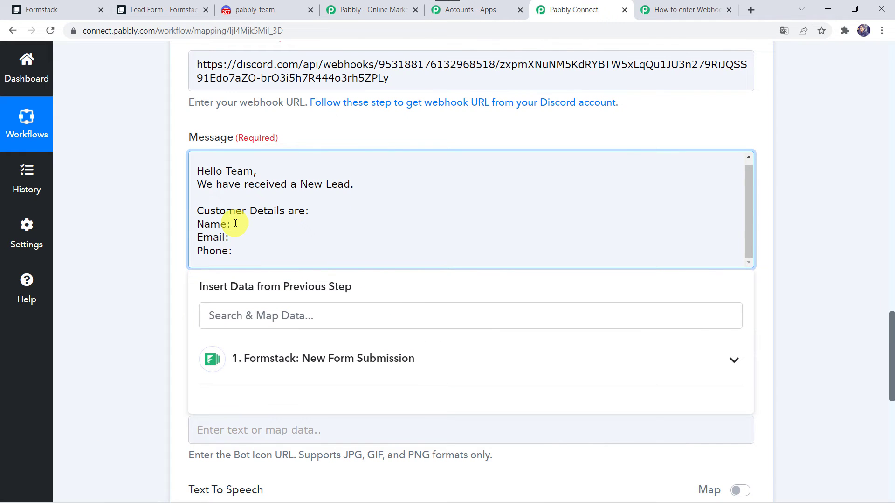
{"action": "left_click", "coordinate": [300, 358]}
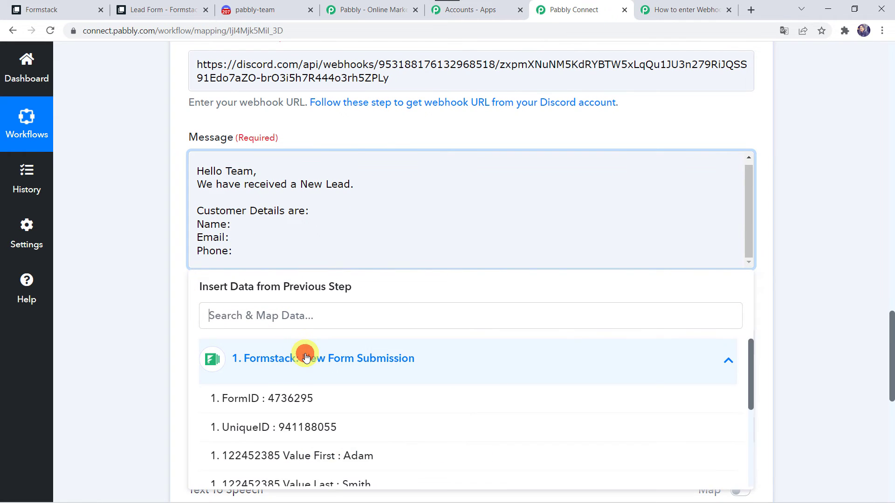
{"action": "left_click", "coordinate": [308, 456]}
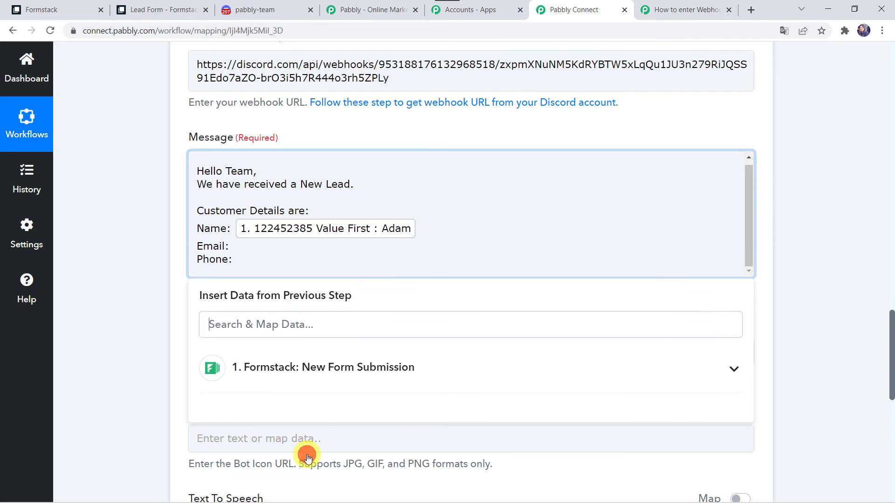
{"action": "left_click", "coordinate": [320, 368]}
{"action": "scroll", "coordinate": [340, 432], "scroll_direction": "down", "scroll_amount": 2}
{"action": "left_click", "coordinate": [333, 403]}
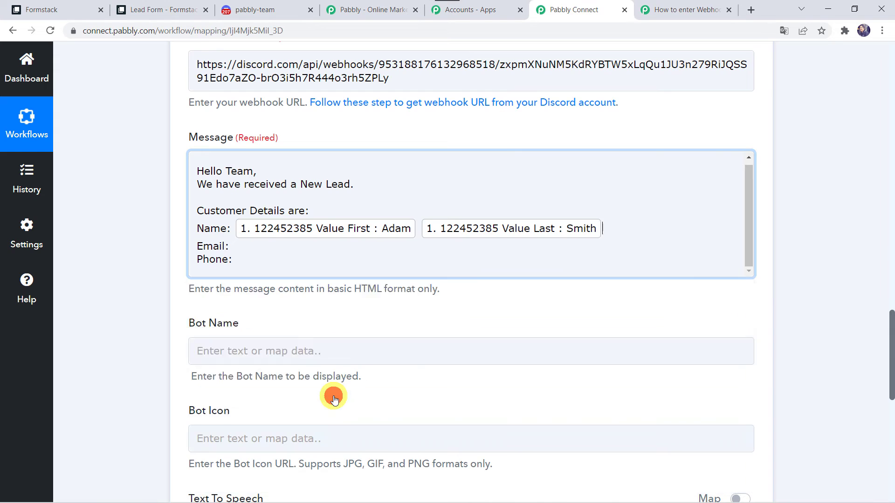
{"action": "left_click", "coordinate": [135, 290]}
- Insert the Formstack email Value after Email: in the message
{"action": "left_click", "coordinate": [228, 246]}
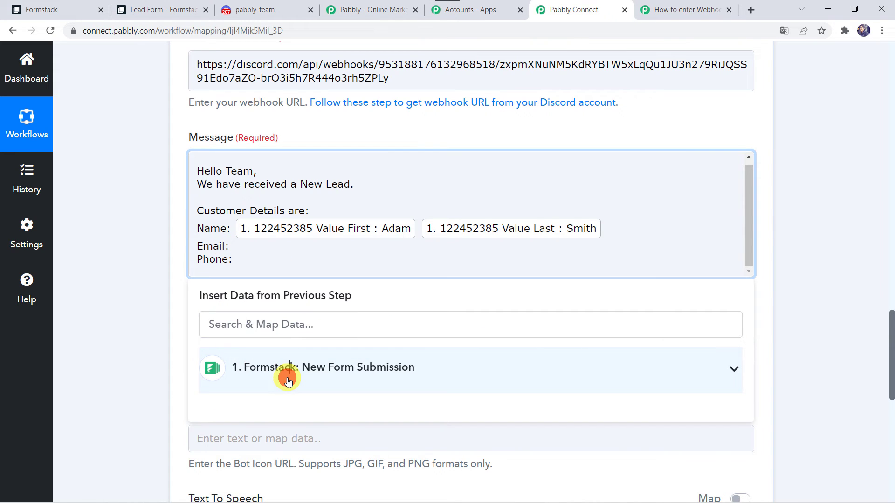
{"action": "left_click", "coordinate": [285, 376]}
{"action": "scroll", "coordinate": [288, 381], "scroll_direction": "down", "scroll_amount": 3}
{"action": "scroll", "coordinate": [285, 389], "scroll_direction": "down", "scroll_amount": 1}
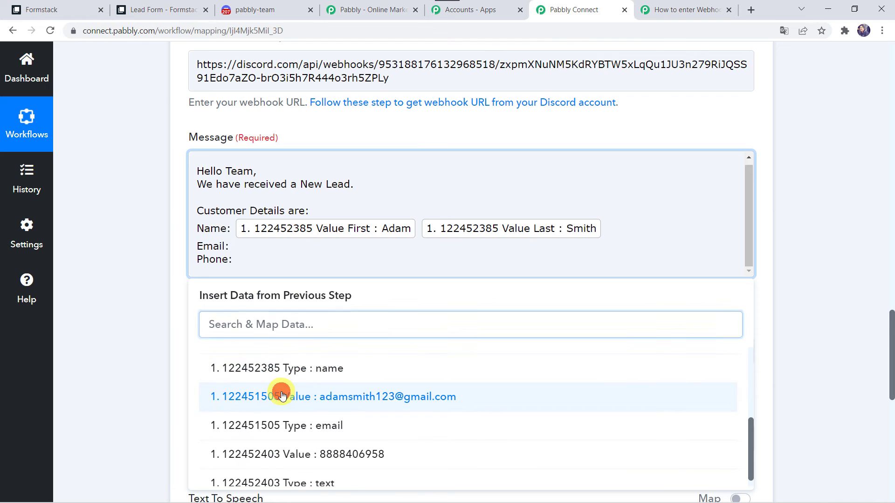
{"action": "left_click", "coordinate": [279, 396]}
{"action": "left_click", "coordinate": [114, 326]}
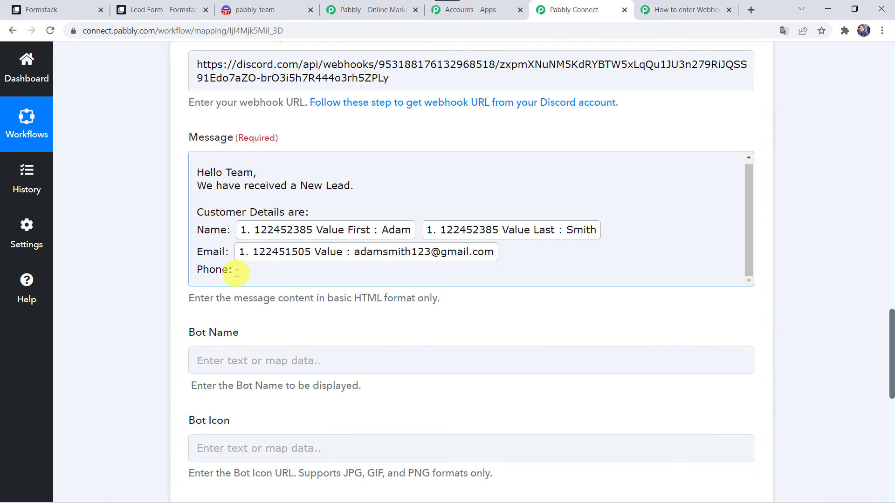
- Insert the Formstack phone Value after Phone: in the message
{"action": "left_click", "coordinate": [238, 270]}
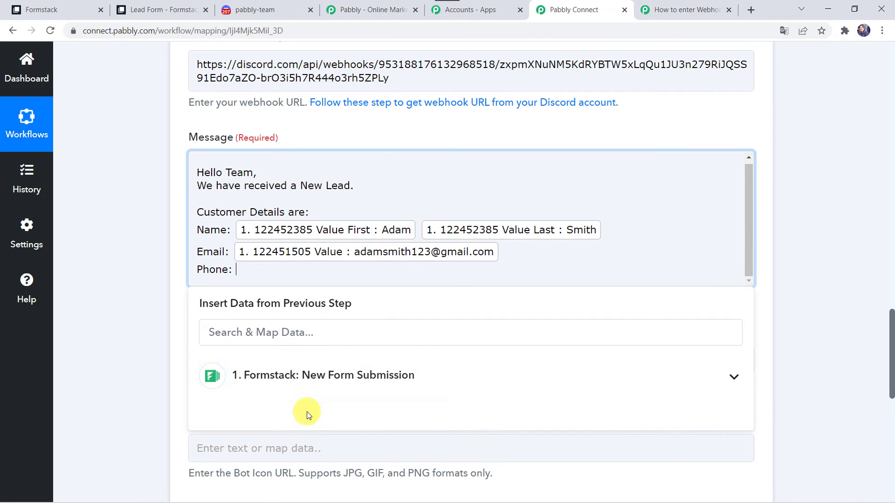
{"action": "left_click", "coordinate": [299, 382]}
{"action": "scroll", "coordinate": [296, 377], "scroll_direction": "down", "scroll_amount": 3}
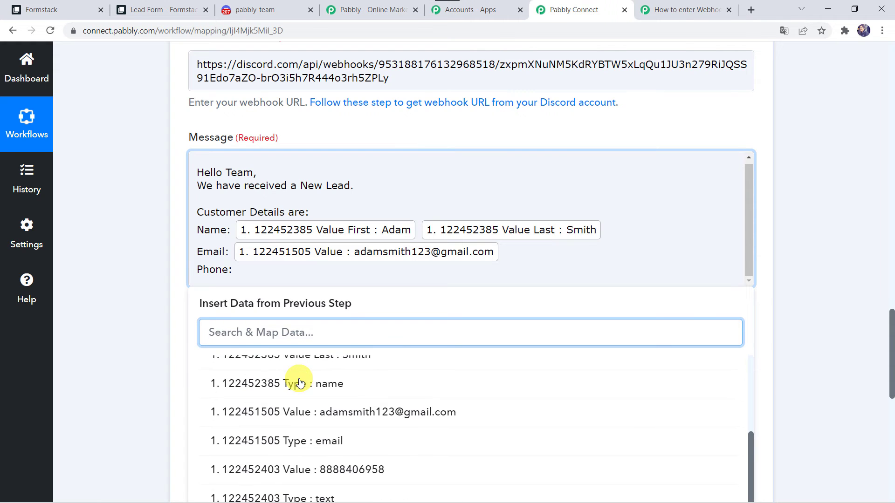
{"action": "left_click", "coordinate": [327, 469]}
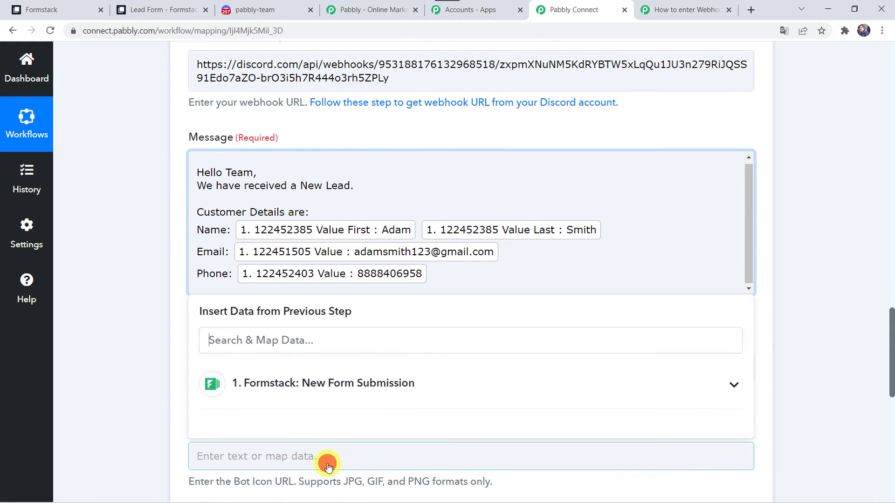
{"action": "left_click", "coordinate": [156, 368]}
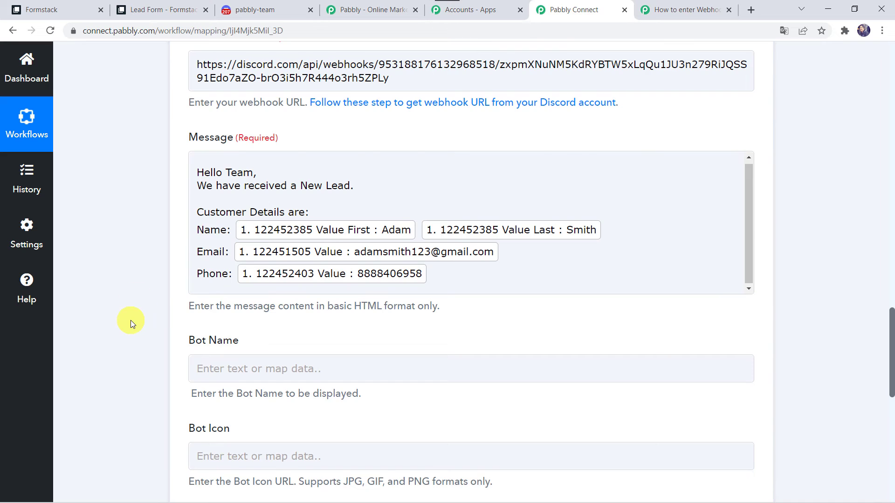
{"action": "scroll", "coordinate": [329, 240], "scroll_direction": "down", "scroll_amount": 4}
{"action": "left_click", "coordinate": [232, 175]}
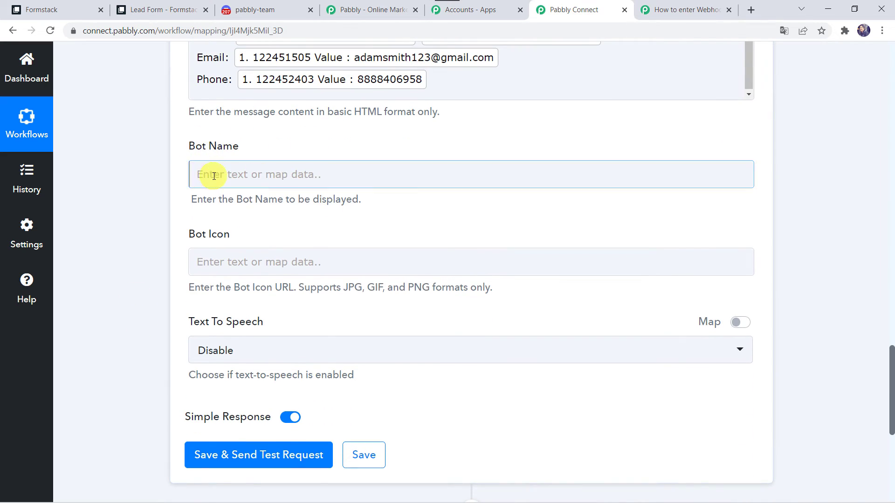
- Set Bot Name to Pabbly, keep Text To Speech on Disable, then save and send a test request
{"action": "left_click", "coordinate": [214, 176]}
{"action": "type", "text": "Pabb"}
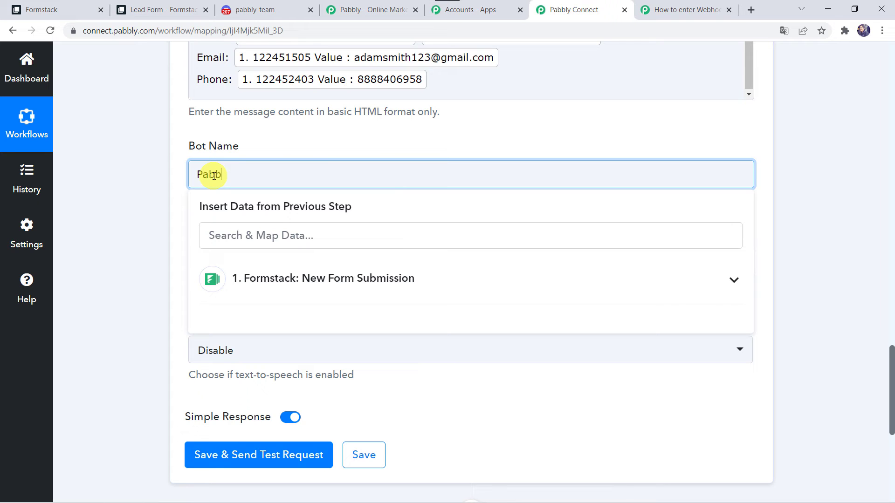
{"action": "type", "text": "ly"}
{"action": "left_click", "coordinate": [132, 238]}
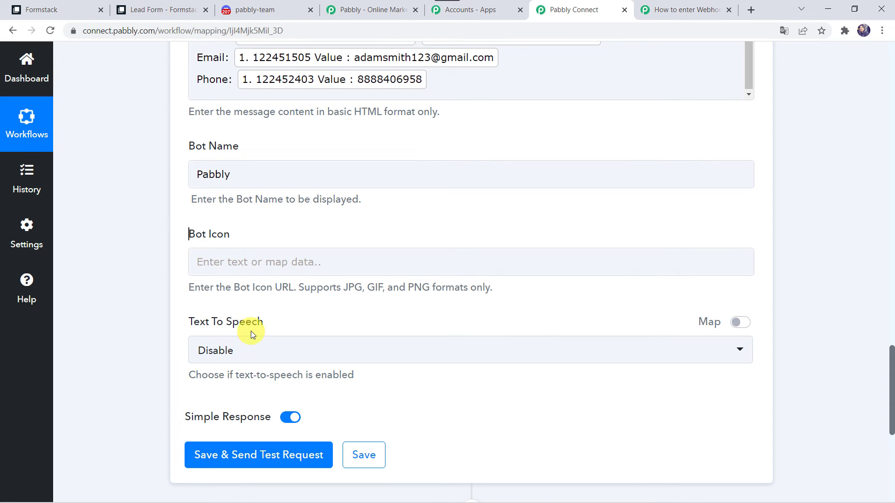
{"action": "left_click", "coordinate": [262, 355]}
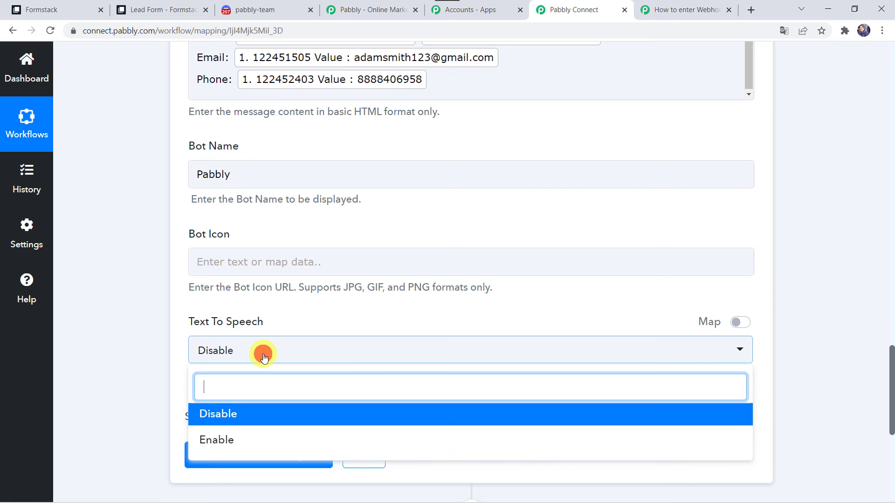
{"action": "left_click", "coordinate": [233, 413]}
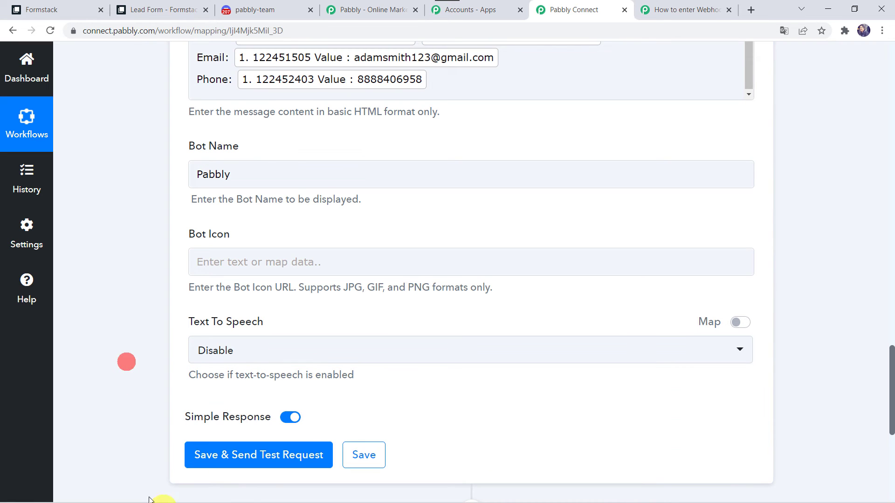
{"action": "left_click", "coordinate": [259, 457]}
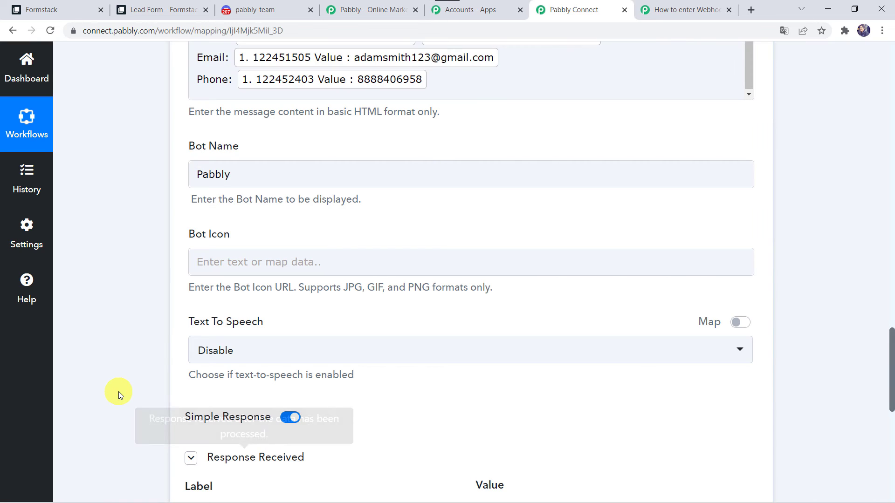
- Check that the test response shows HTTP status 204, then switch to the Discord tab
{"action": "scroll", "coordinate": [118, 392], "scroll_direction": "down", "scroll_amount": 4}
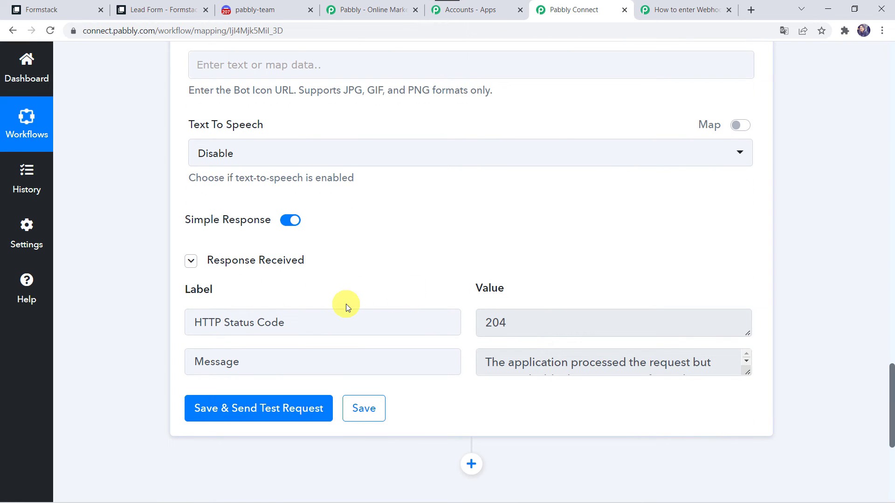
{"action": "left_click", "coordinate": [273, 5]}
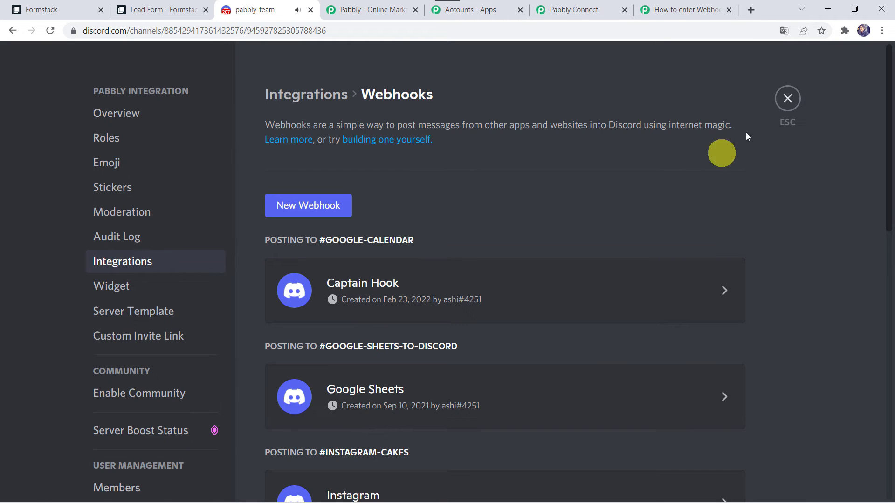
- Close the server settings to see the Pabbly bot's new-lead message in #pabbly-team
{"action": "left_click", "coordinate": [791, 99]}
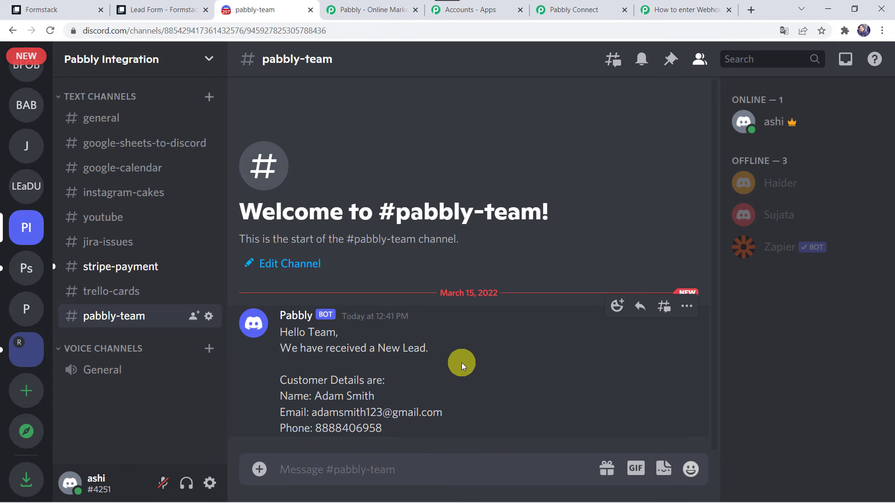
- Save the Discord action, then open Formstack's live Lead Form and start on First Name
{"action": "left_click", "coordinate": [585, 10]}
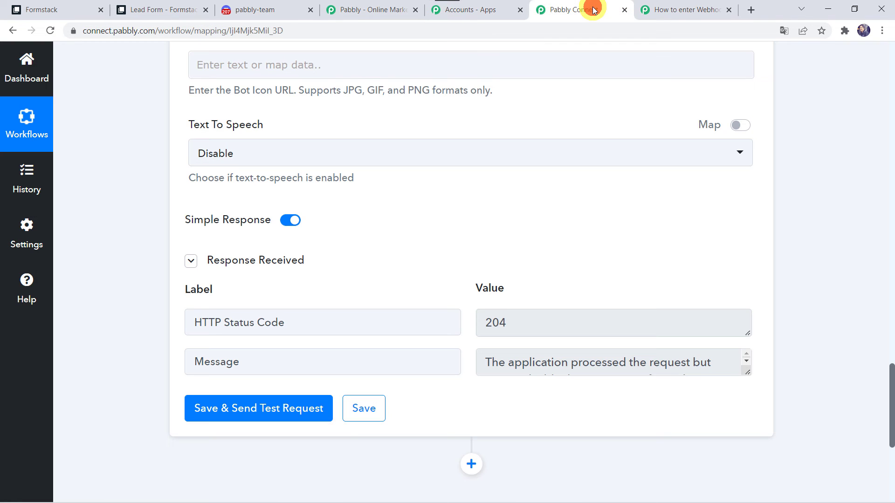
{"action": "left_click", "coordinate": [359, 412]}
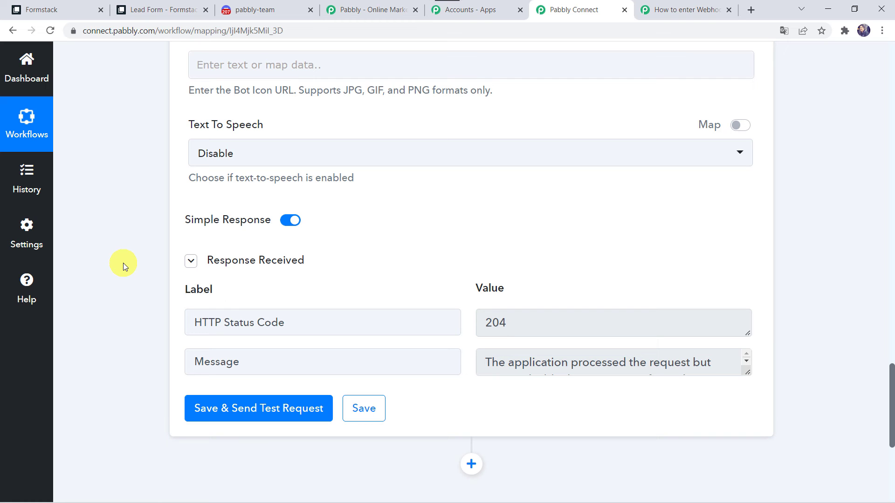
{"action": "left_click", "coordinate": [52, 12]}
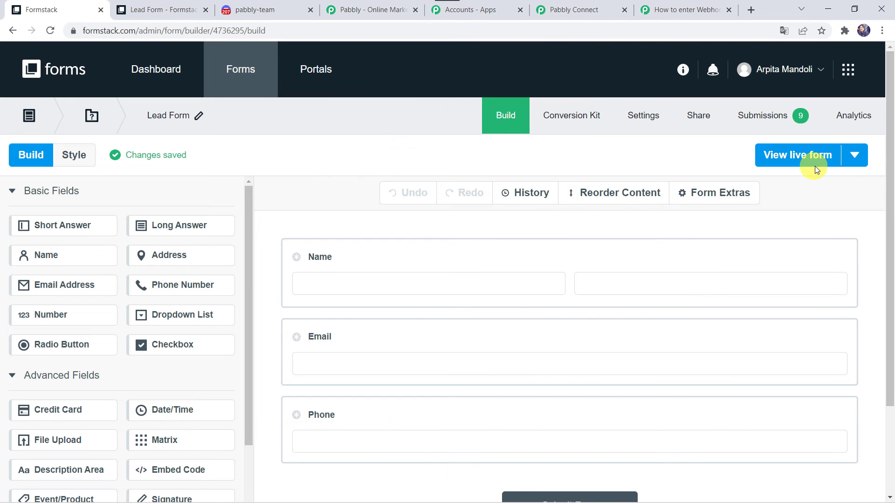
{"action": "left_click", "coordinate": [797, 158]}
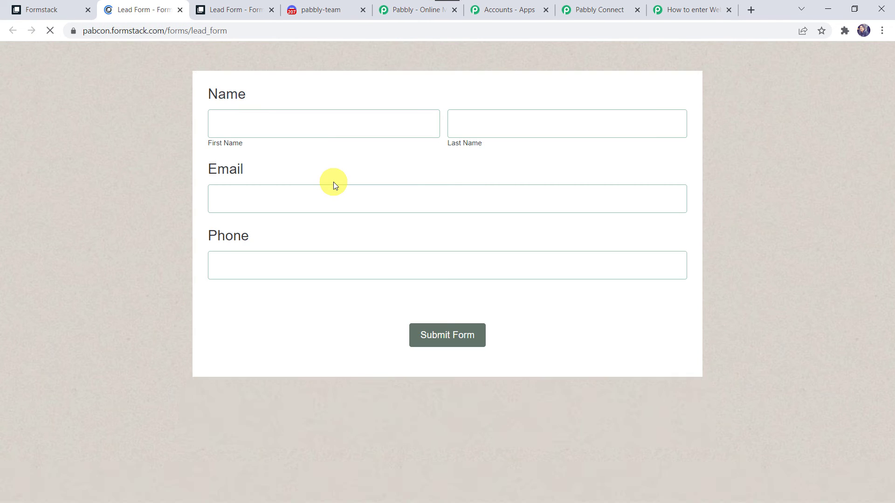
{"action": "left_click", "coordinate": [241, 125]}
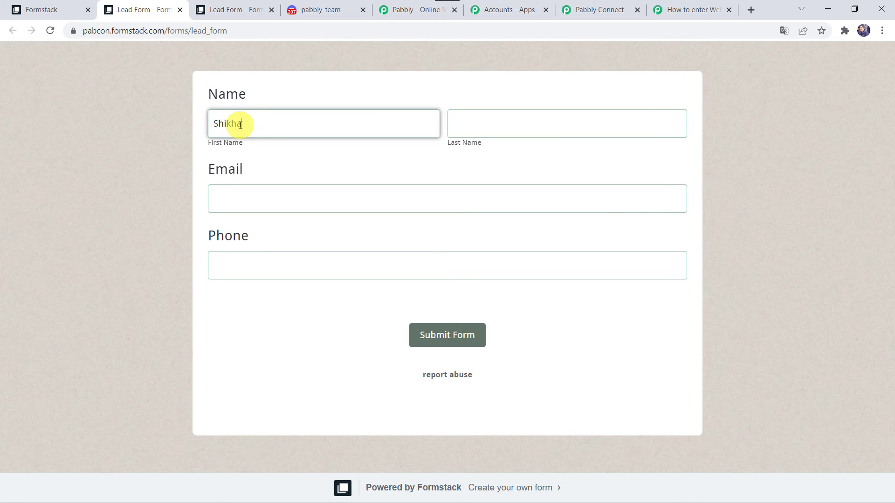
- Enter a test lead's first and last name, email and phone, then submit the Lead Form
{"action": "key", "text": "Tab"}
{"action": "key", "text": "Tab"}
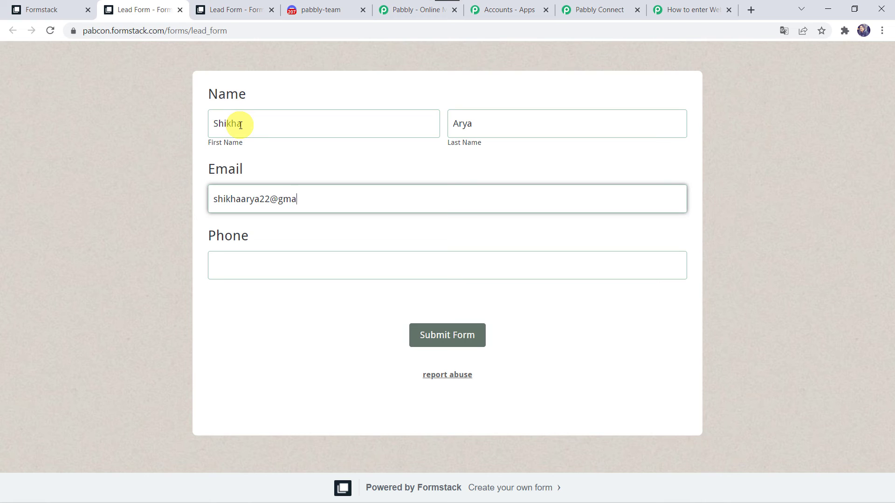
{"action": "key", "text": "Tab"}
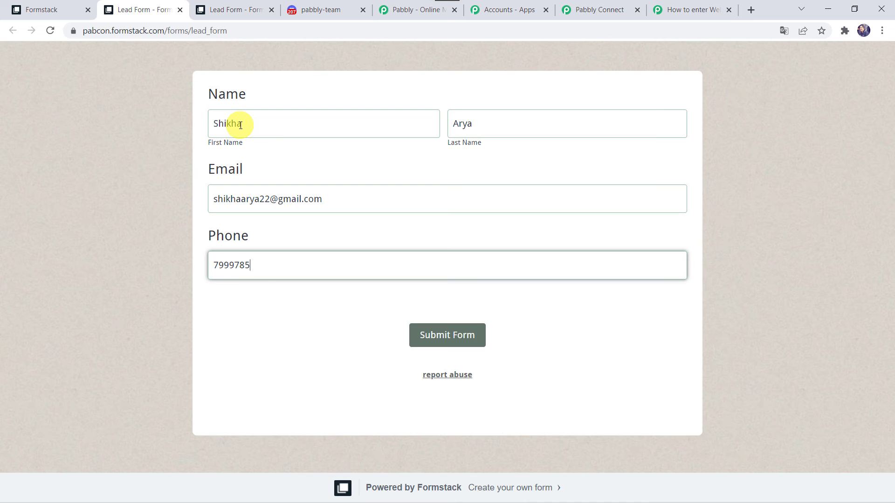
{"action": "left_click", "coordinate": [447, 336]}
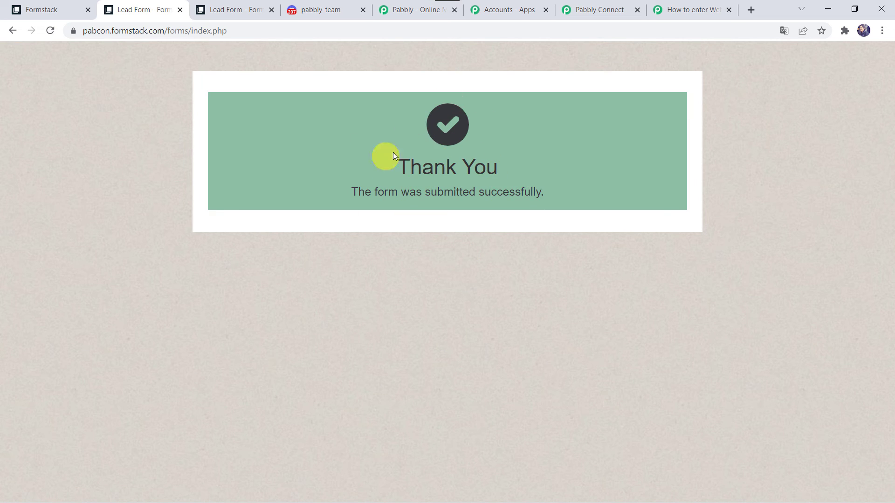
- Check the #pabbly-team Discord channel for the second new-lead message with the latest submitter's details
{"action": "left_click", "coordinate": [323, 13]}
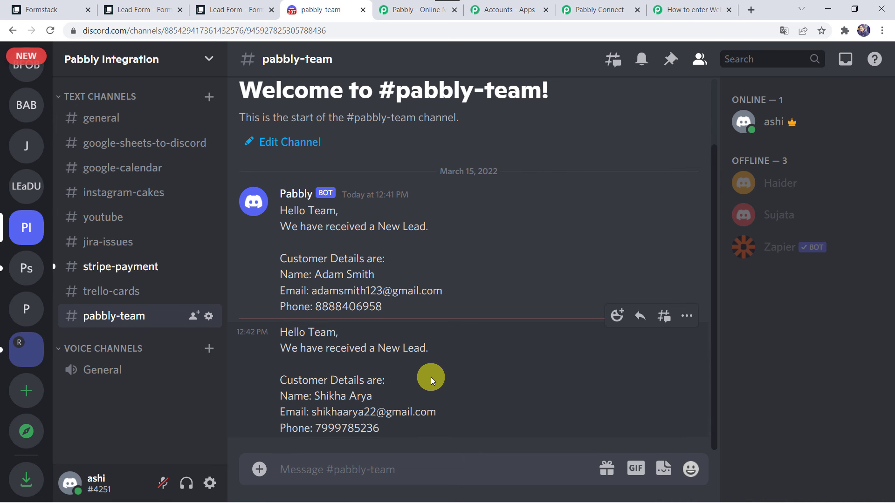
- Back in the workflow, collapse the Discord action and Formstack trigger step cards
{"action": "left_click", "coordinate": [600, 7]}
{"action": "scroll", "coordinate": [320, 104], "scroll_direction": "up", "scroll_amount": 15}
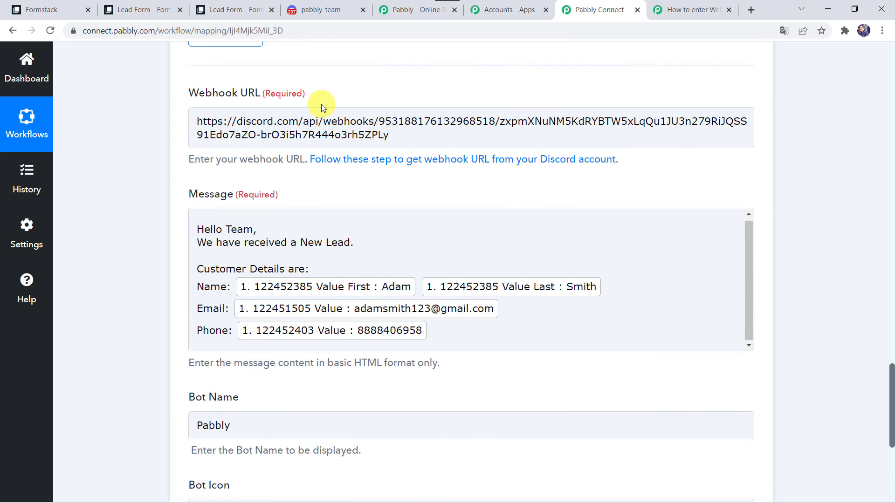
{"action": "left_click", "coordinate": [370, 279]}
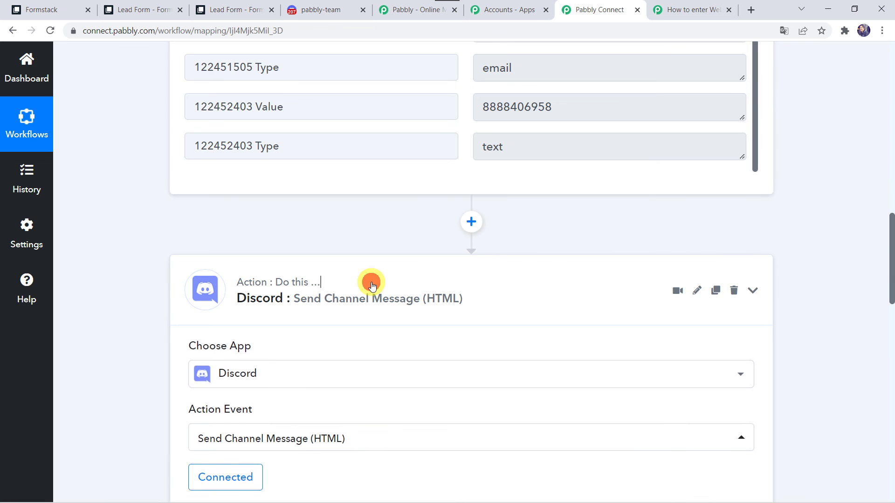
{"action": "scroll", "coordinate": [372, 286], "scroll_direction": "up", "scroll_amount": 10}
{"action": "left_click", "coordinate": [390, 255]}
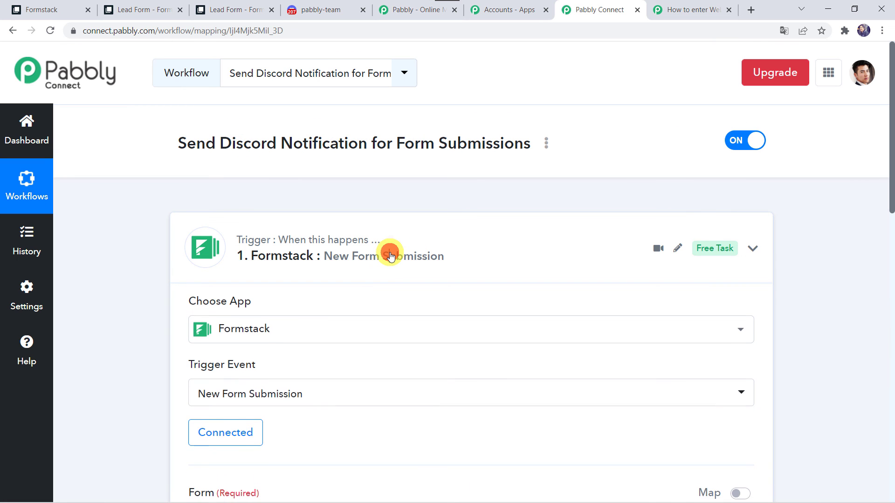